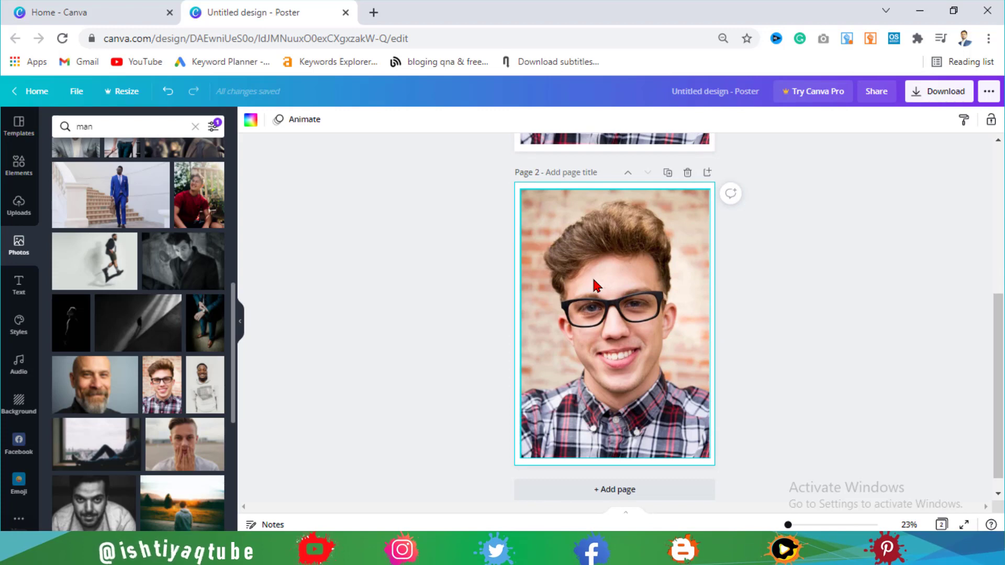
Apply the Dots effect from the Pixelate collection to the portrait on page 2.
left_click(594, 280)
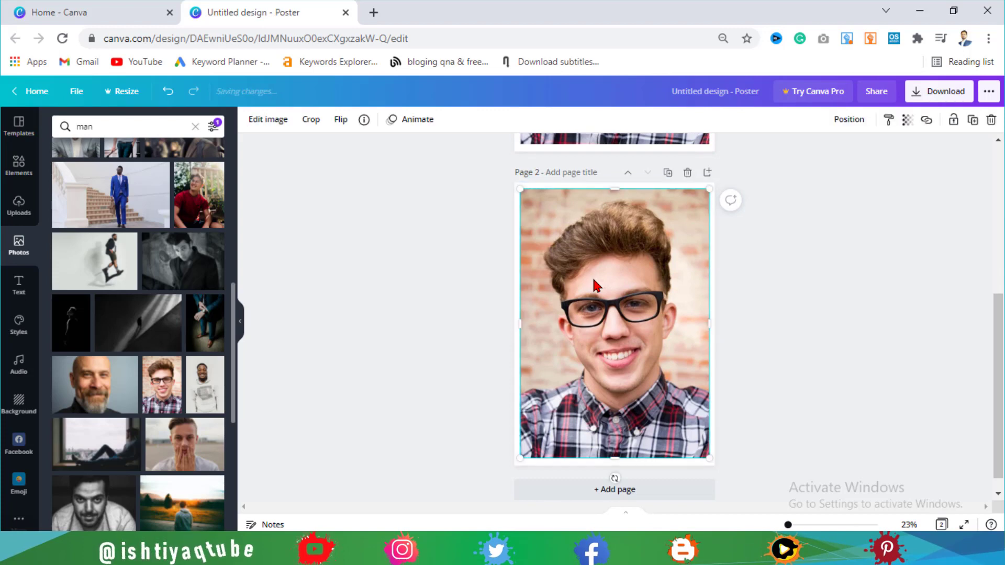
left_click(268, 121)
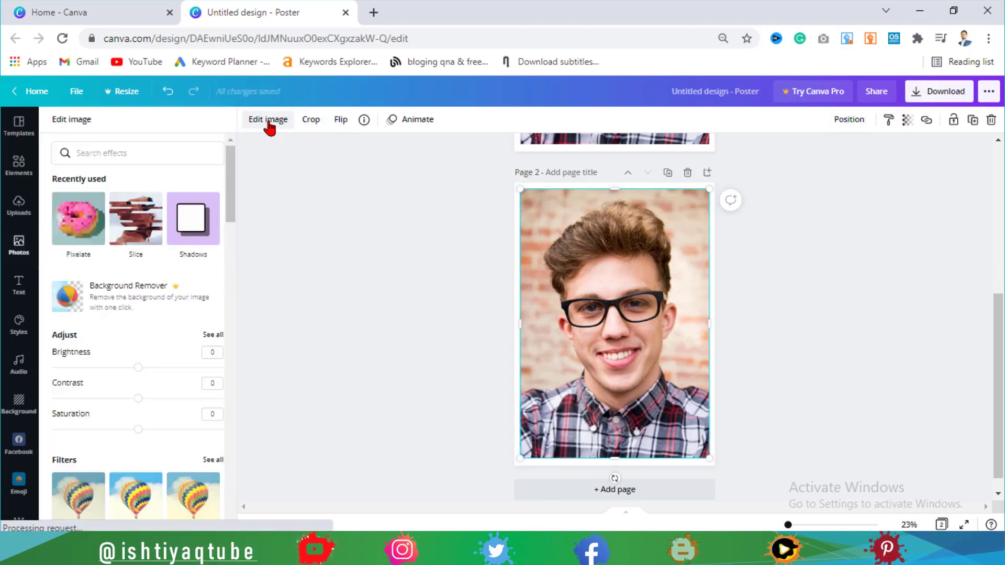
left_click_drag(232, 160, 235, 410)
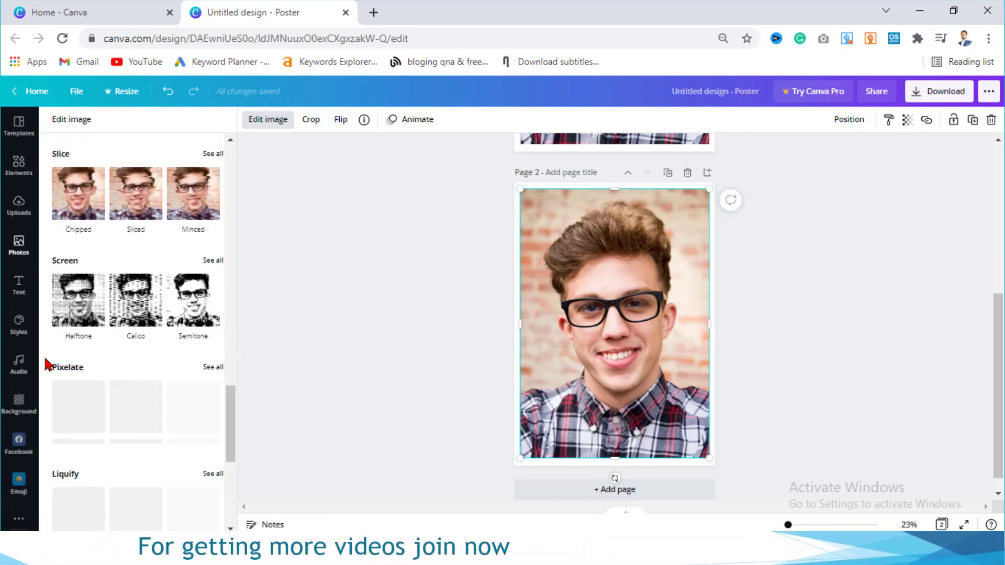
left_click(212, 367)
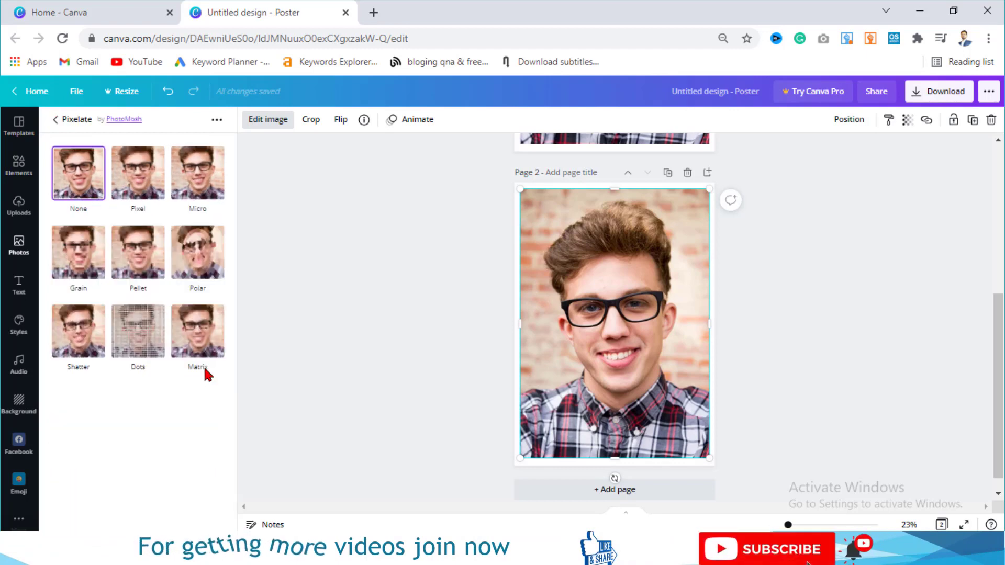
left_click(135, 331)
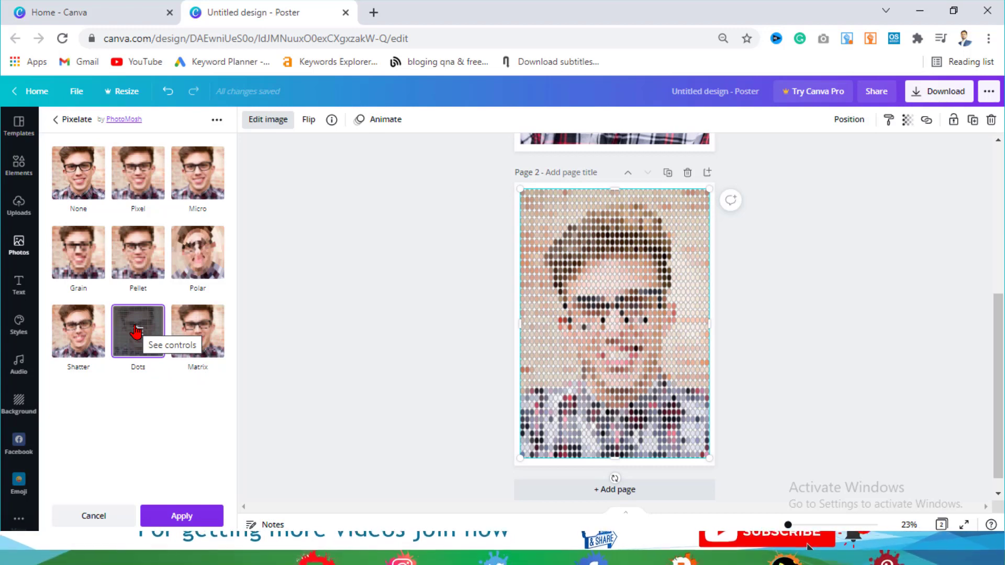
Set the dot matrix count to 123 and size to 0.355, adjust its blur, and apply the effect.
left_click(135, 331)
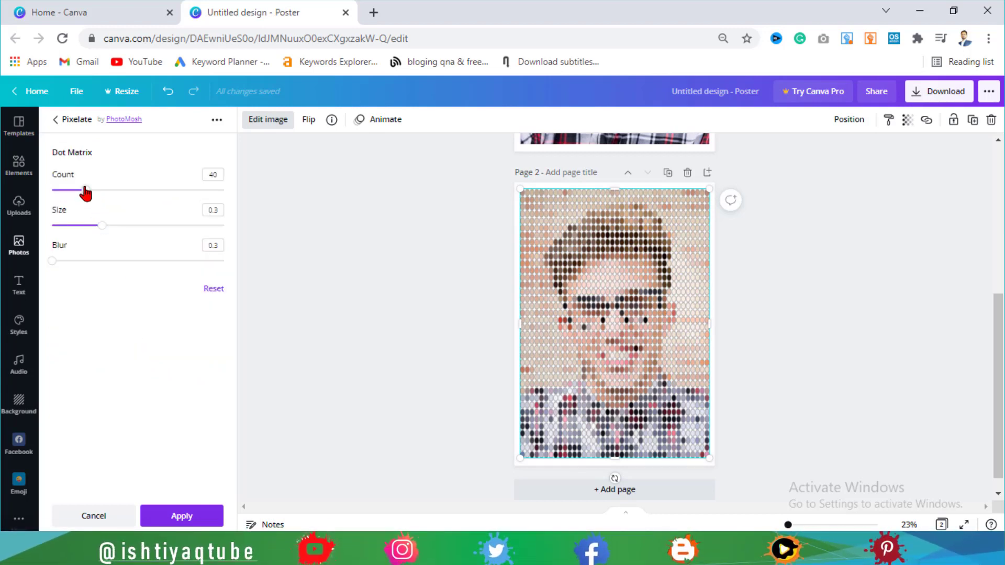
type("123")
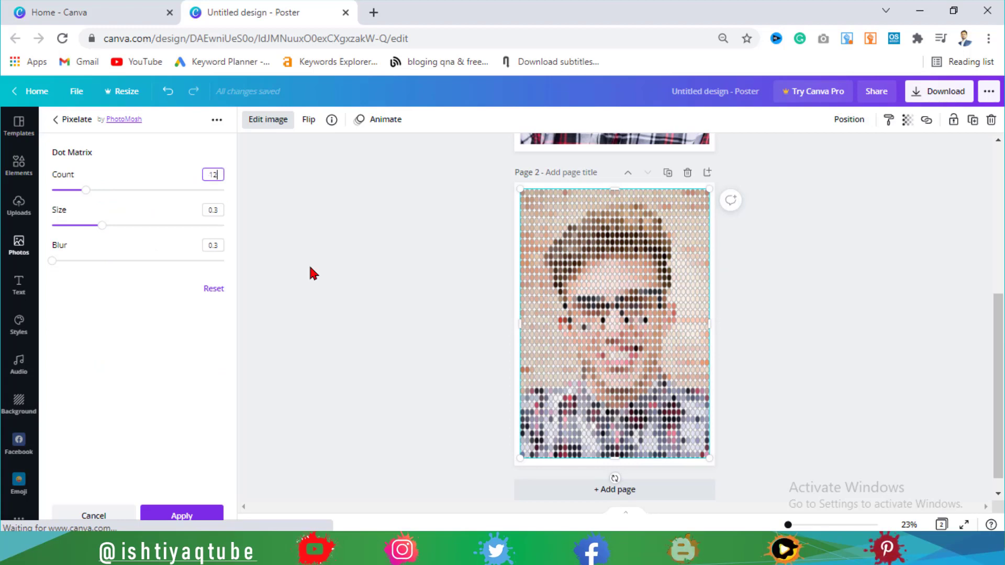
left_click(217, 209)
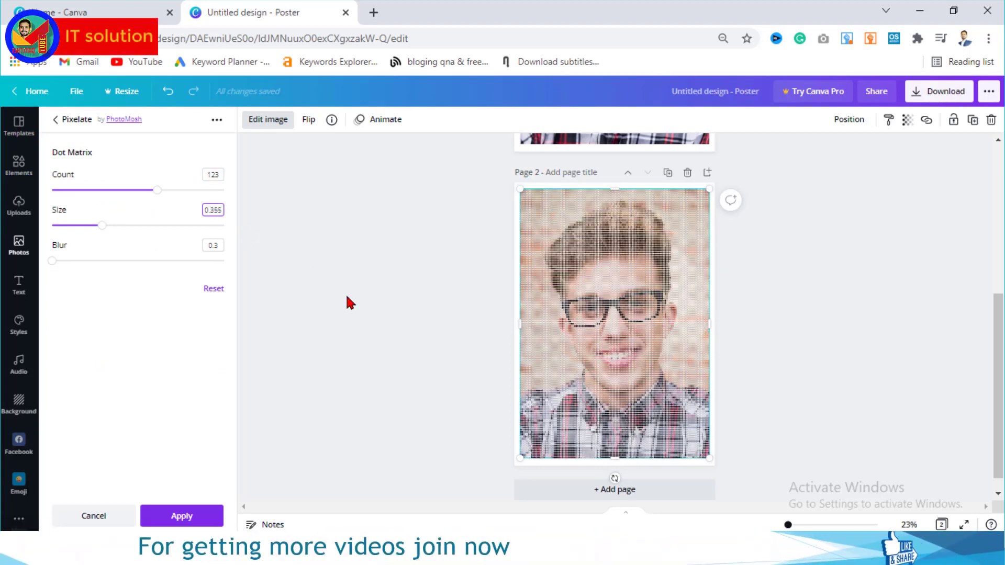
left_click(212, 246)
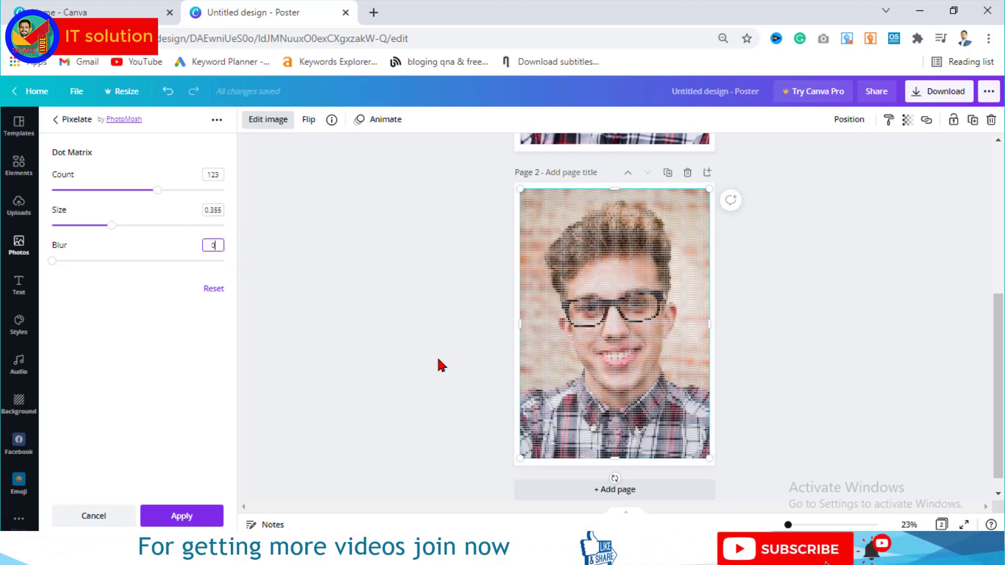
left_click(181, 517)
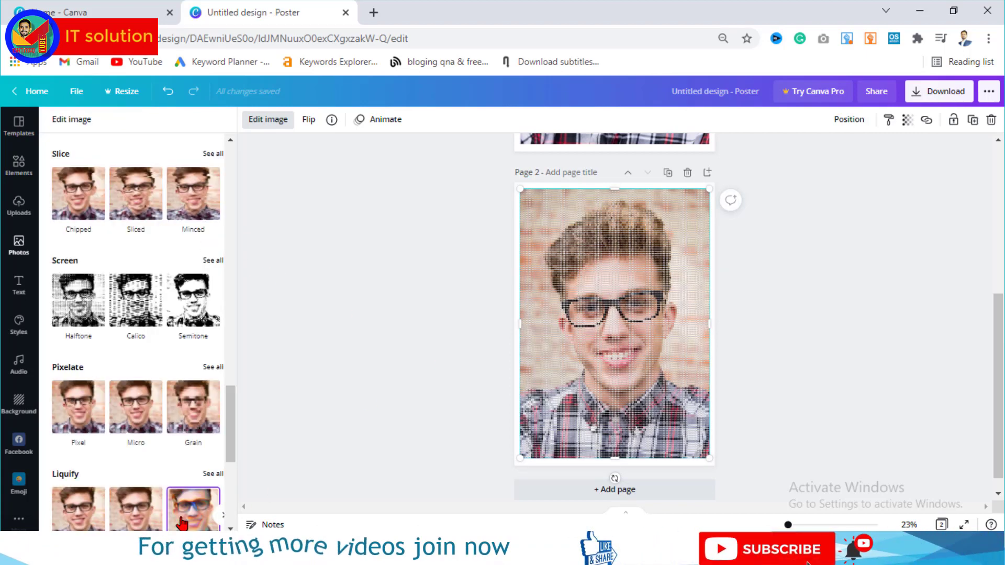
left_click_drag(789, 527, 802, 526)
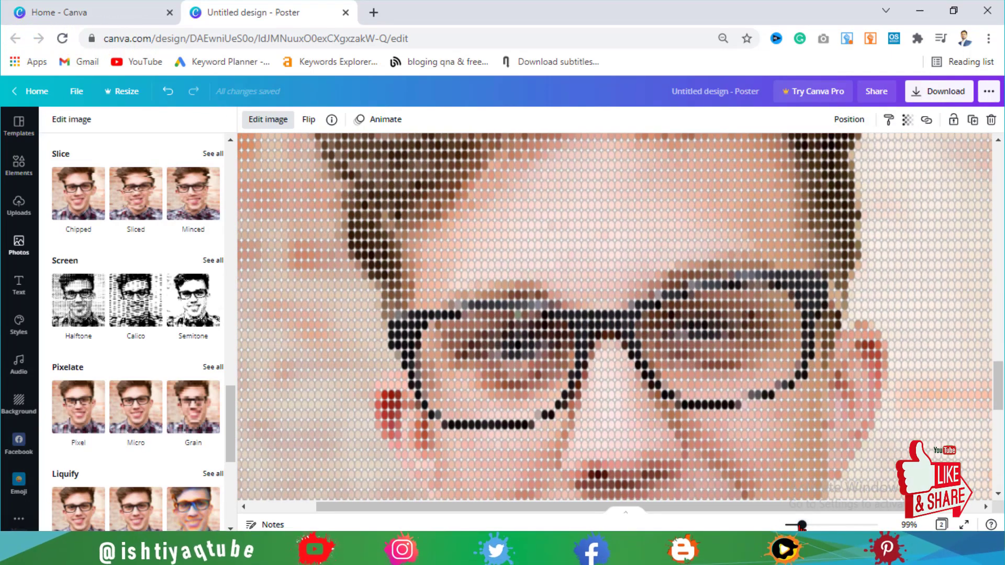
left_click_drag(801, 526, 789, 526)
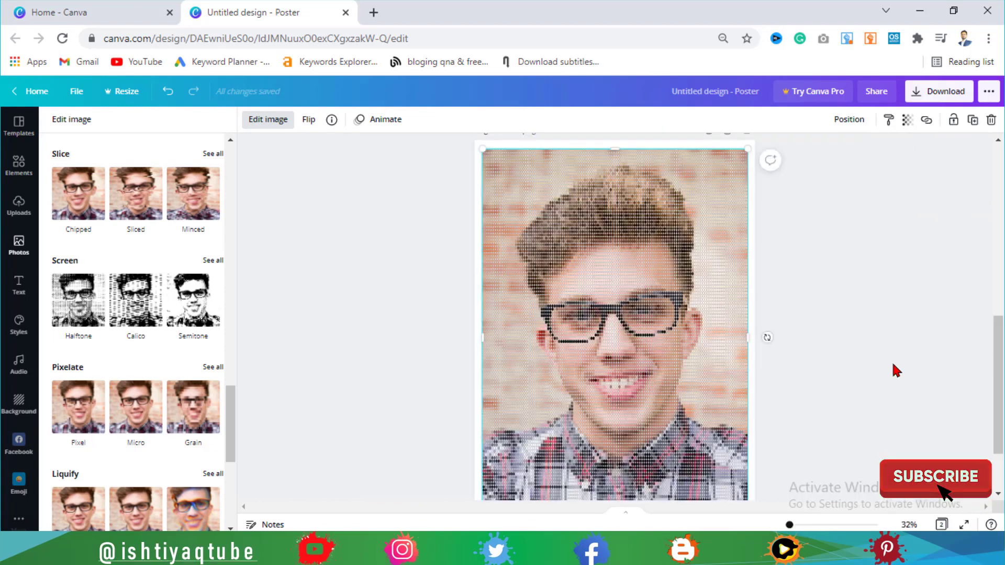
key("Escape")
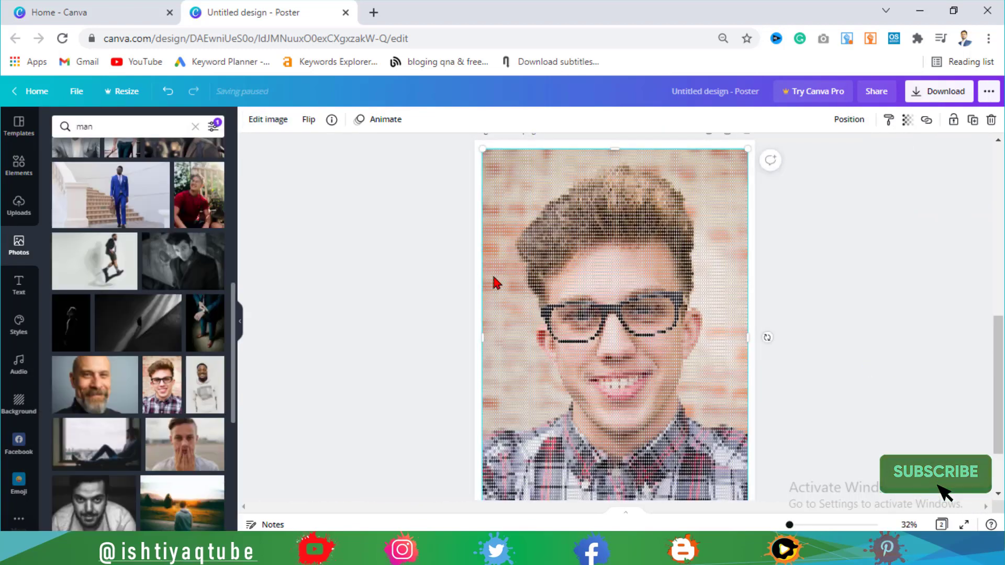
Adjust the dotted portrait to brightness -55, saturation 100, blur -22 and X-Process 100, and raise the highlights.
left_click(268, 120)
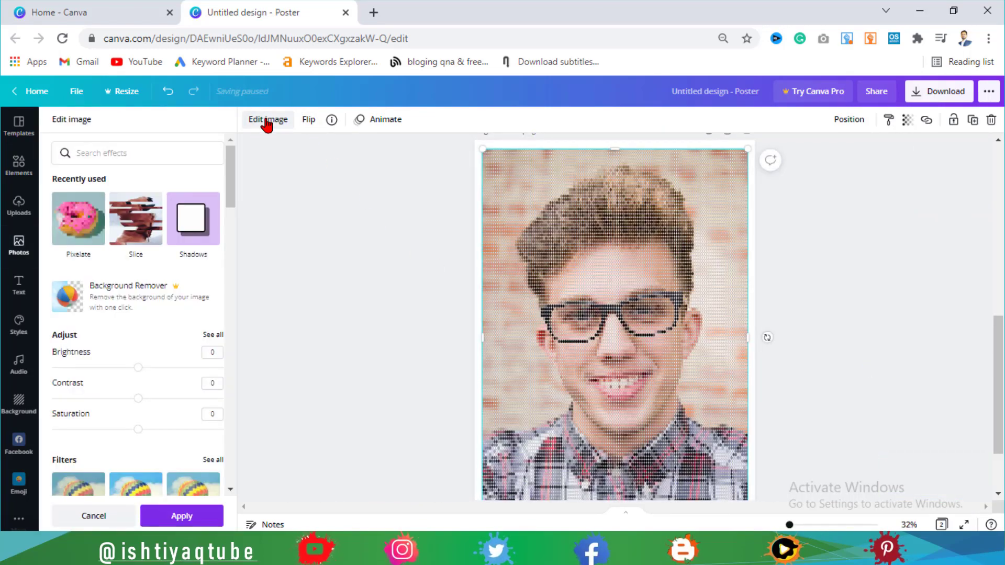
left_click(211, 335)
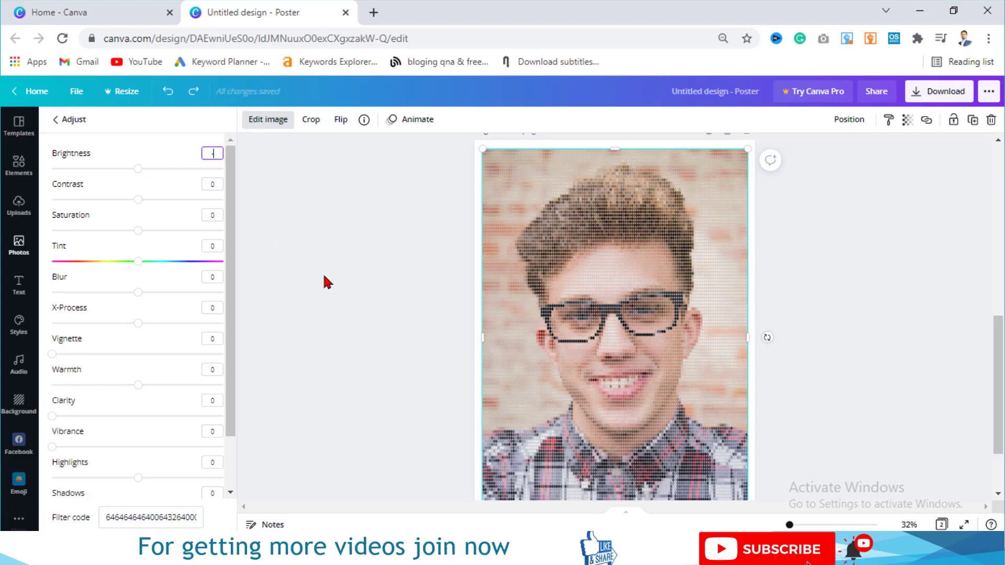
type("-55")
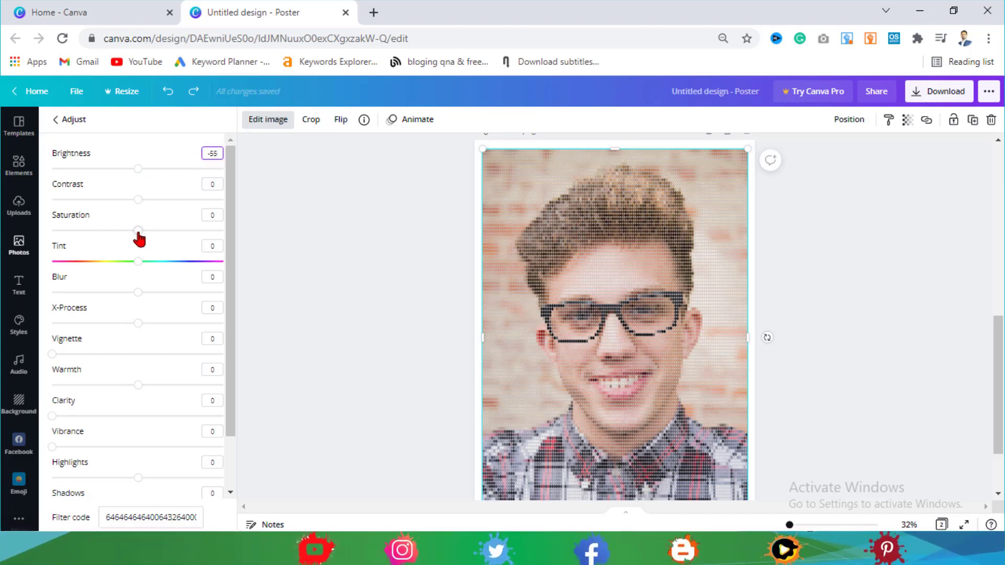
left_click_drag(140, 232, 274, 242)
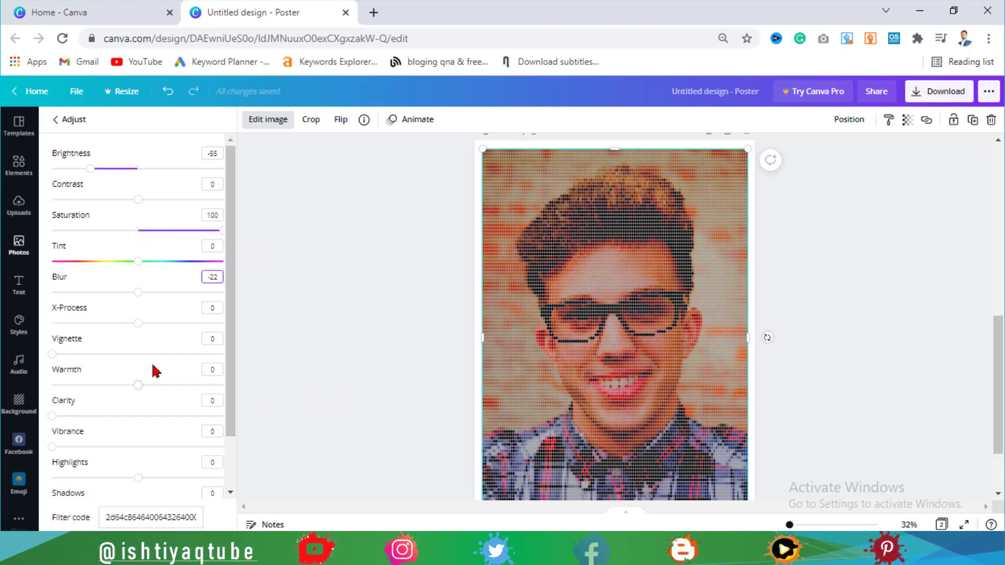
left_click_drag(136, 330, 258, 345)
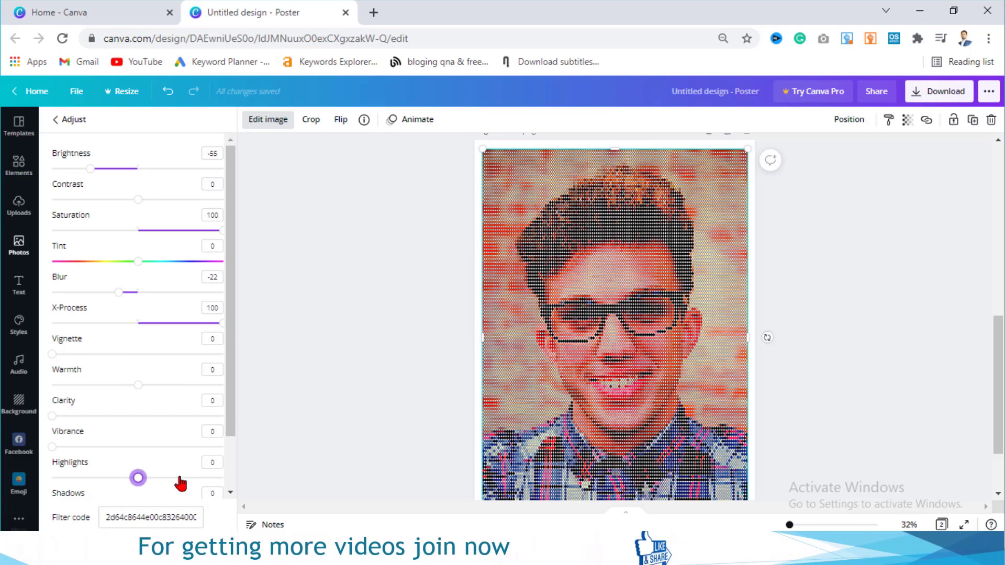
left_click_drag(180, 484, 287, 492)
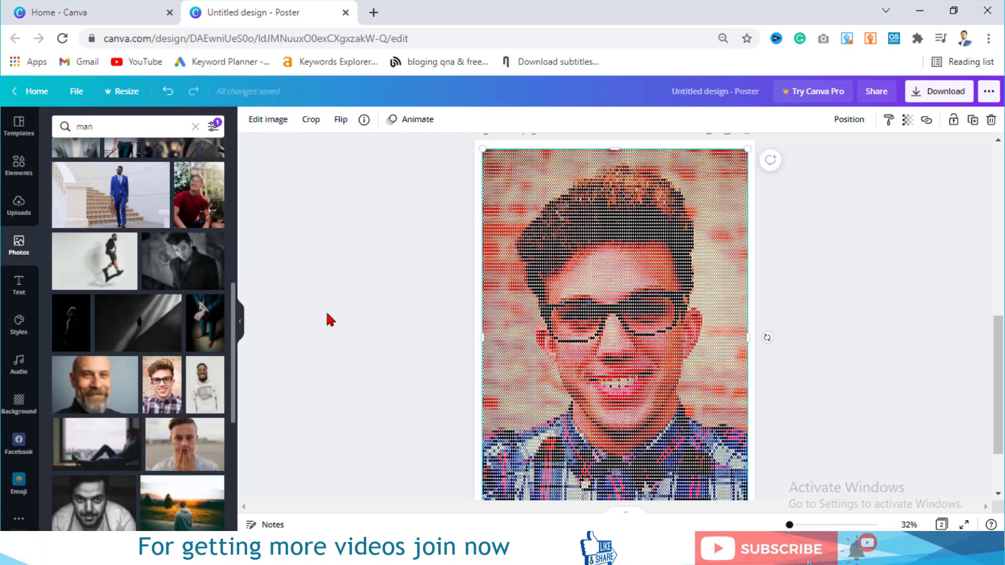
key("Escape")
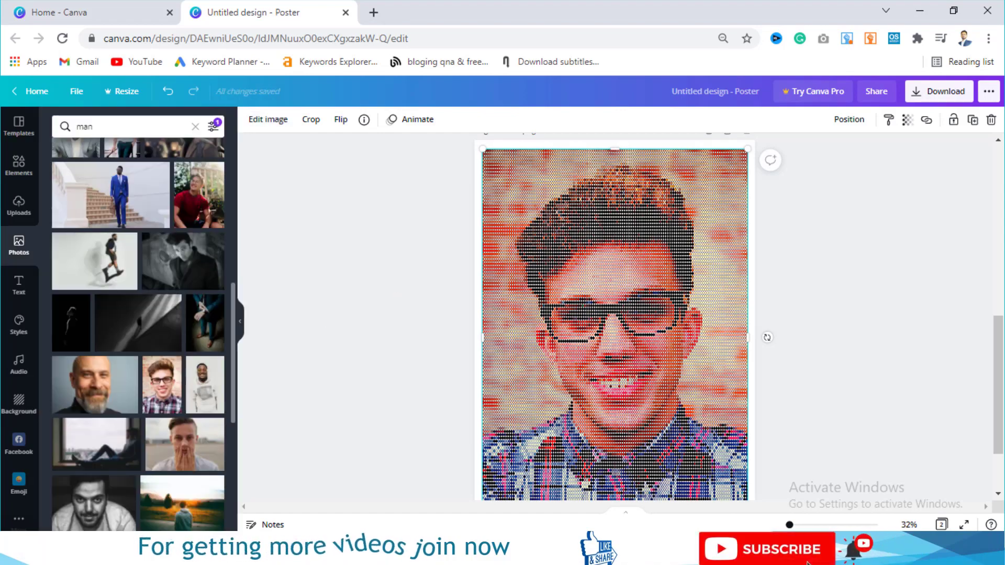
Place the original portrait from page 1 over the dotted portrait on page 2, covering it completely.
mouse_move(789, 525)
left_mouse_down()
mouse_move(814, 524)
mouse_move(788, 525)
left_mouse_up()
left_click_drag(999, 398, 998, 230)
left_click(933, 233)
left_click(628, 251)
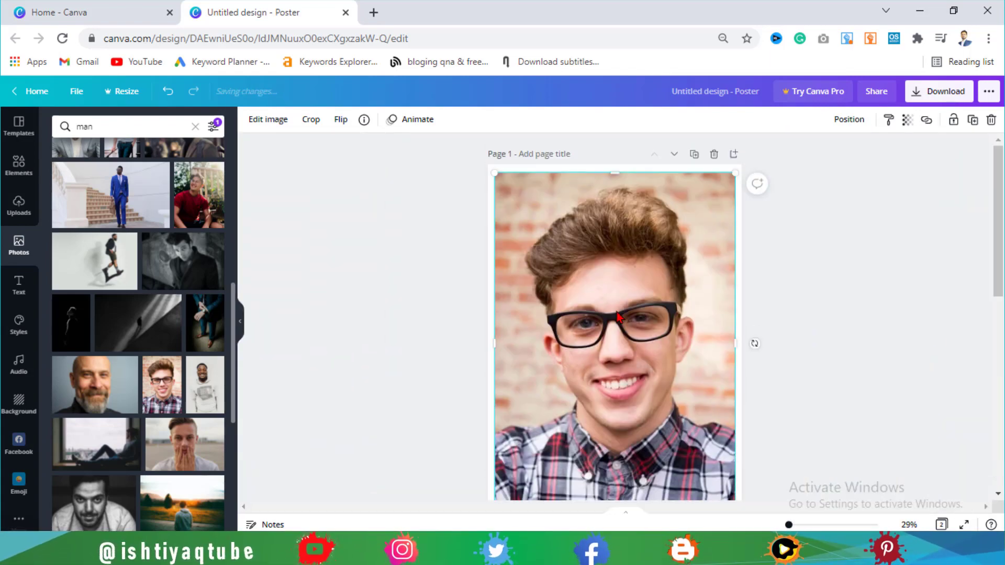
left_click_drag(628, 251, 628, 473)
left_click_drag(998, 289, 999, 423)
left_click_drag(601, 410, 675, 332)
scroll(753, 406, "down", 3)
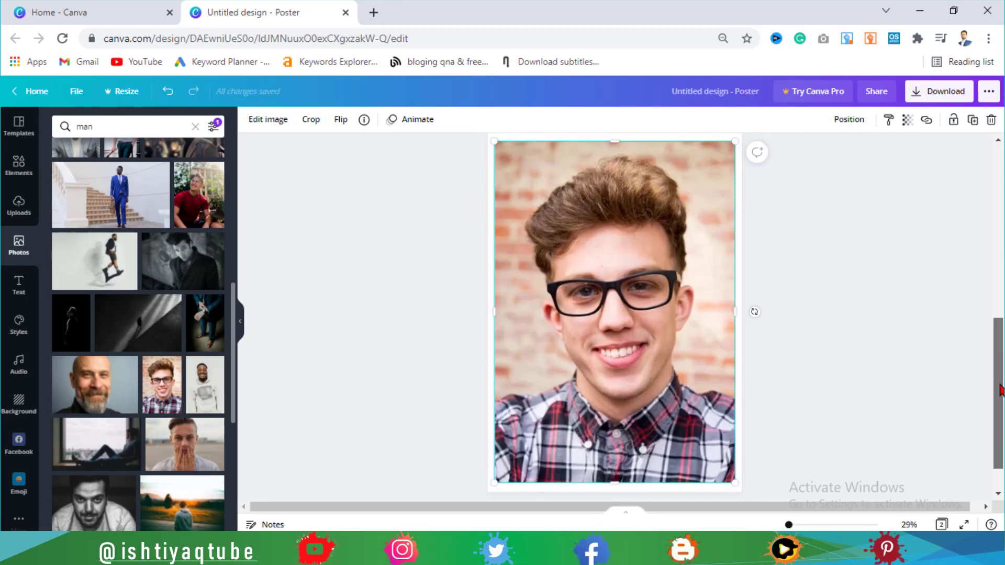
left_click(677, 302)
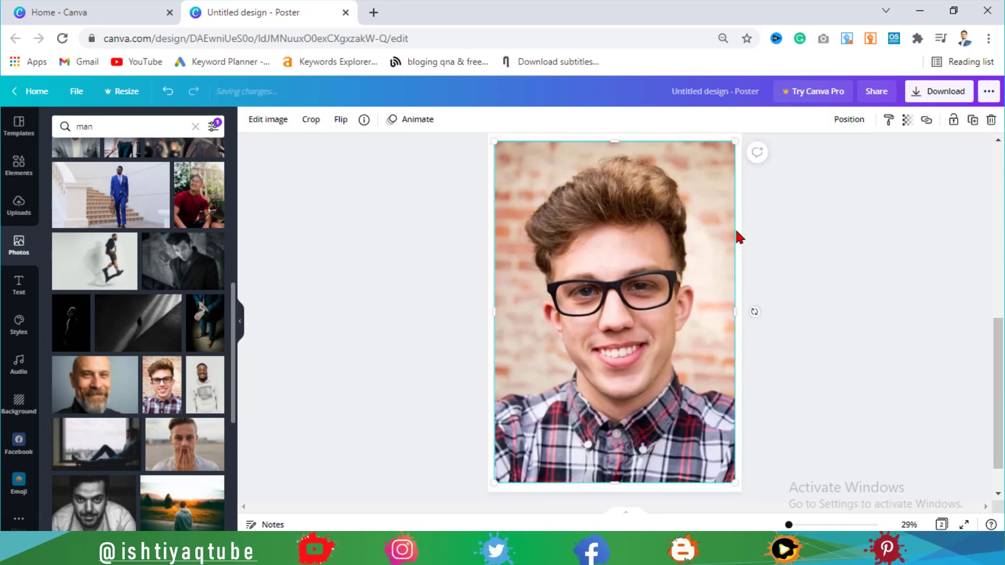
Set the overlaid portrait's transparency to 35.
left_click(904, 122)
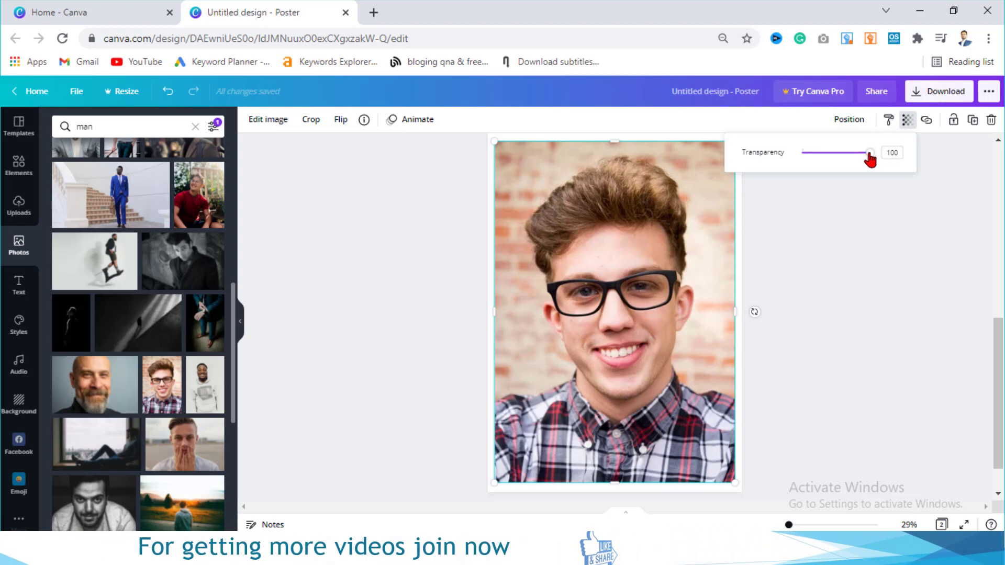
left_click_drag(861, 160, 826, 164)
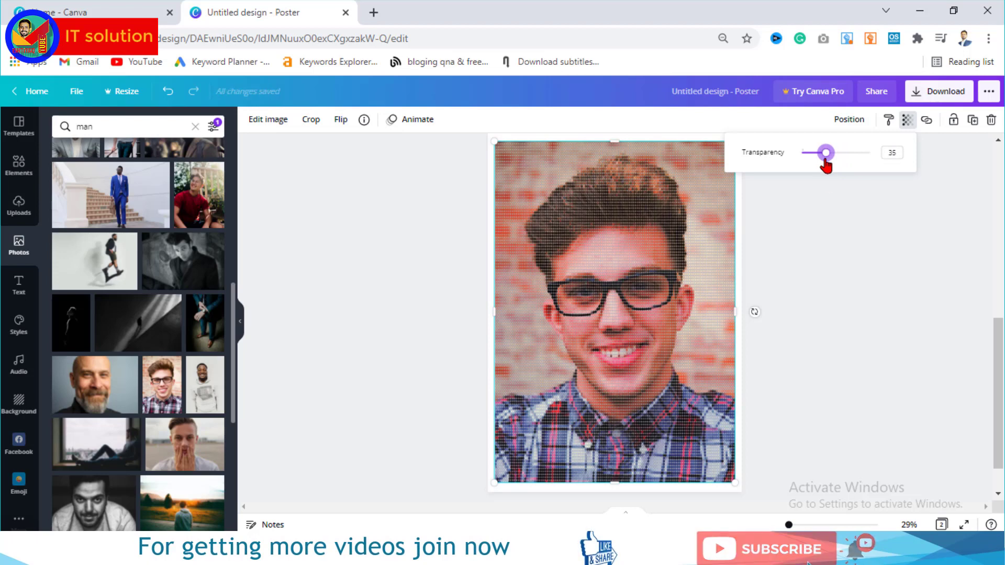
key("Escape")
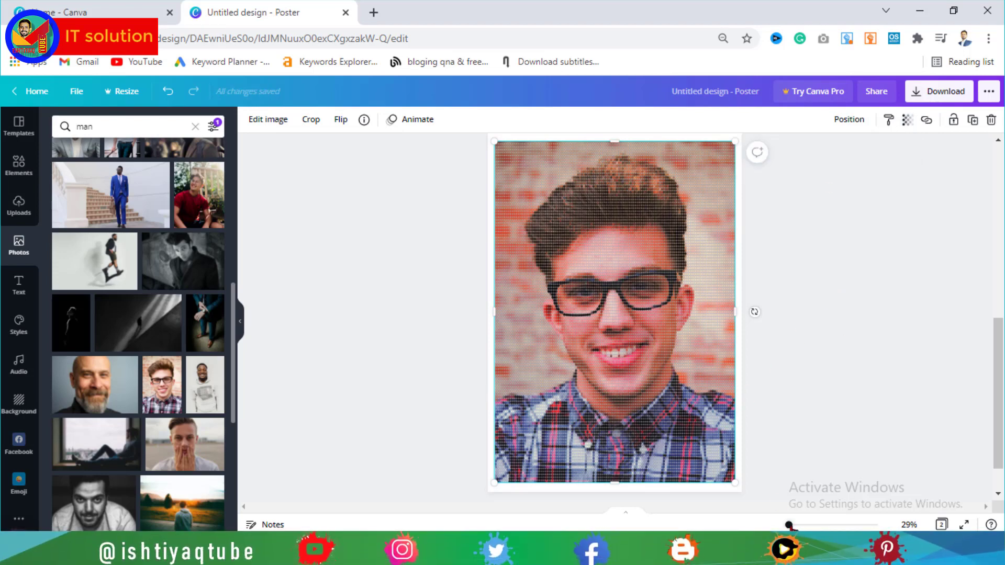
Set the overlaid portrait's transparency to 50 and deselect it.
mouse_move(789, 524)
left_mouse_down()
mouse_move(801, 525)
mouse_move(791, 525)
left_mouse_up()
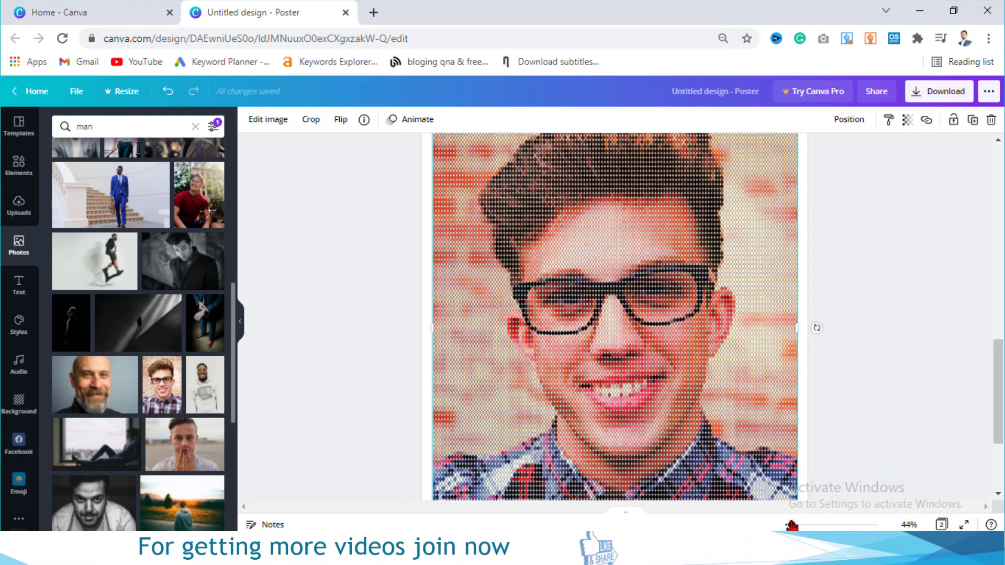
left_click(907, 120)
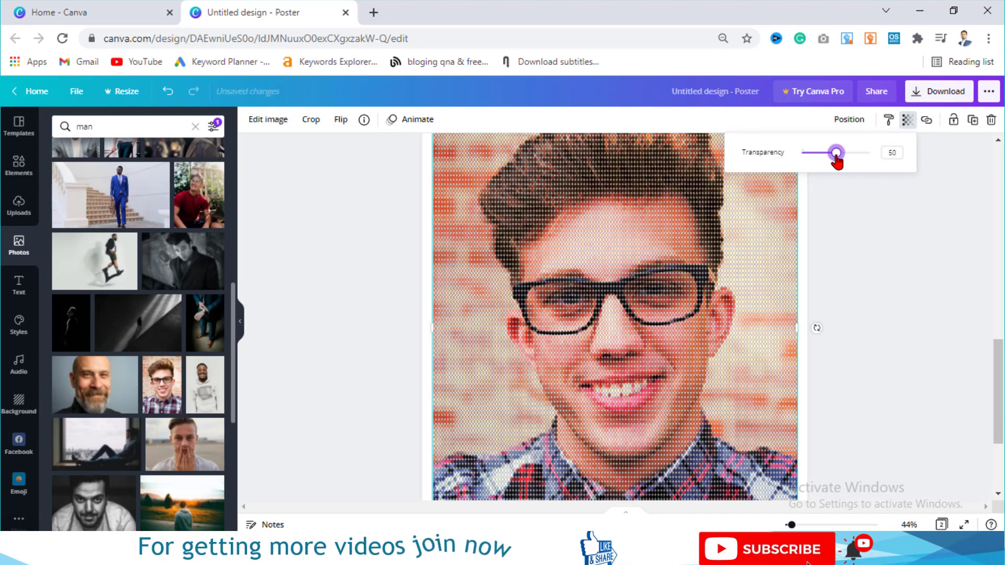
left_click(881, 280)
left_click(882, 282)
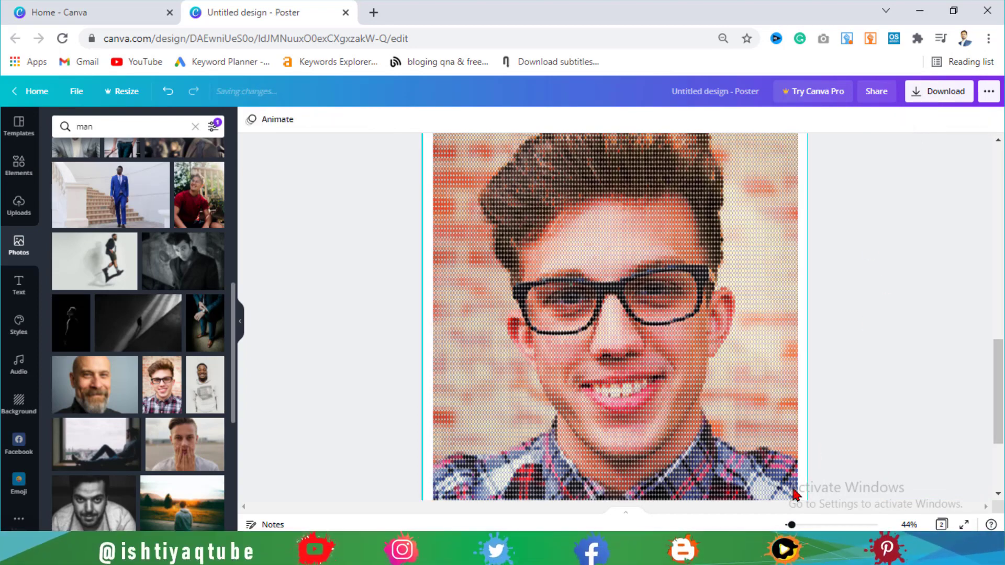
mouse_move(791, 525)
left_mouse_down()
mouse_move(803, 525)
mouse_move(790, 525)
left_mouse_up()
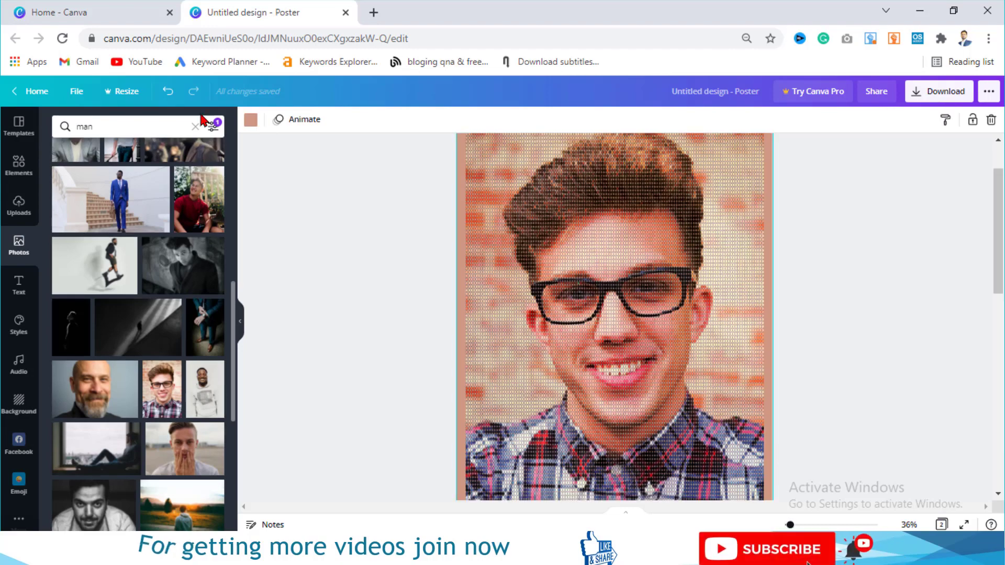
Create a blank Instagram Post design from the Canva home page.
left_click(113, 15)
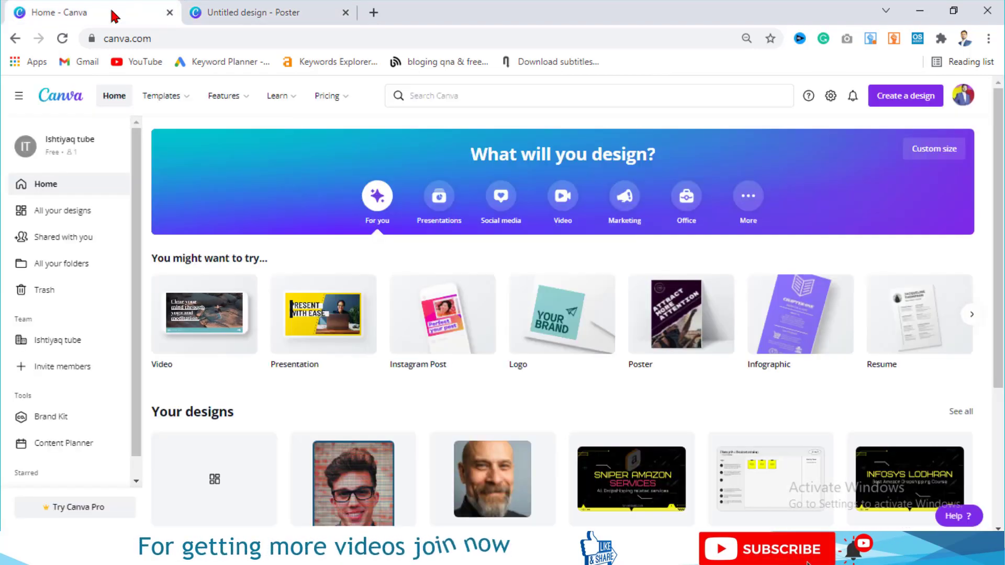
mouse_move(442, 329)
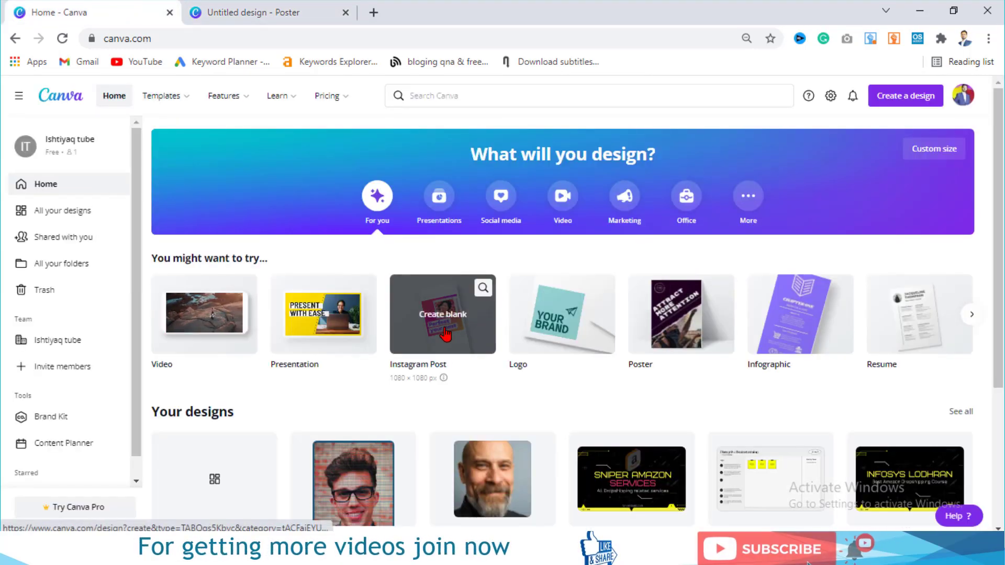
left_click(442, 329)
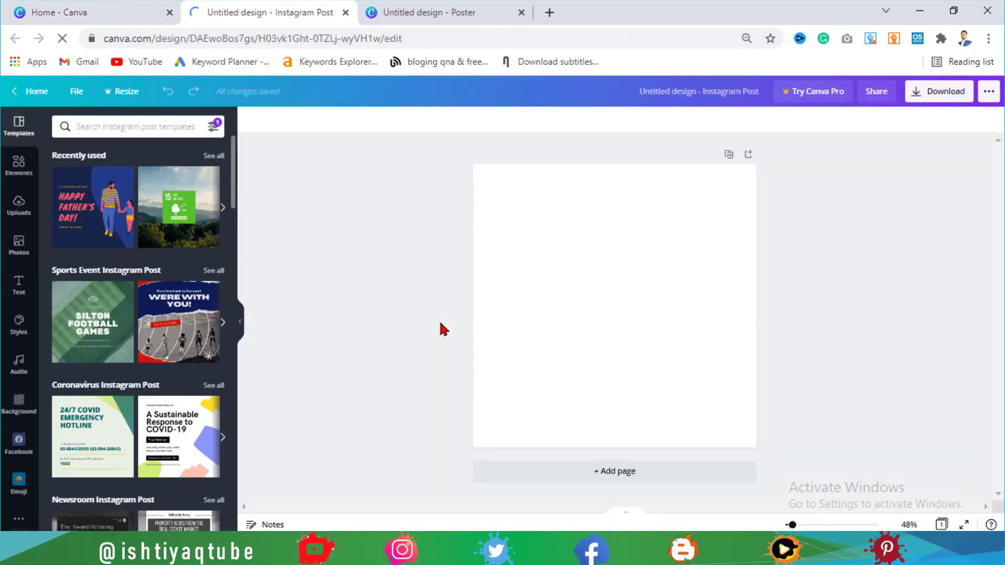
left_click_drag(793, 525, 794, 525)
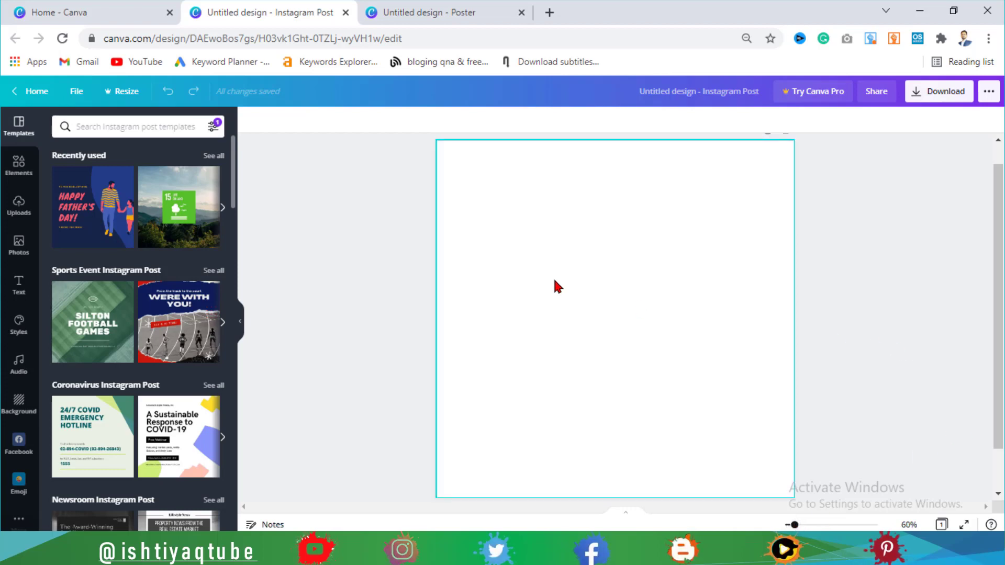
Add the uploaded cut-out portrait, scale it to full page height along the page's left edge, and lay a duplicate exactly over it.
left_click(18, 217)
scroll(138, 340, "down", 10)
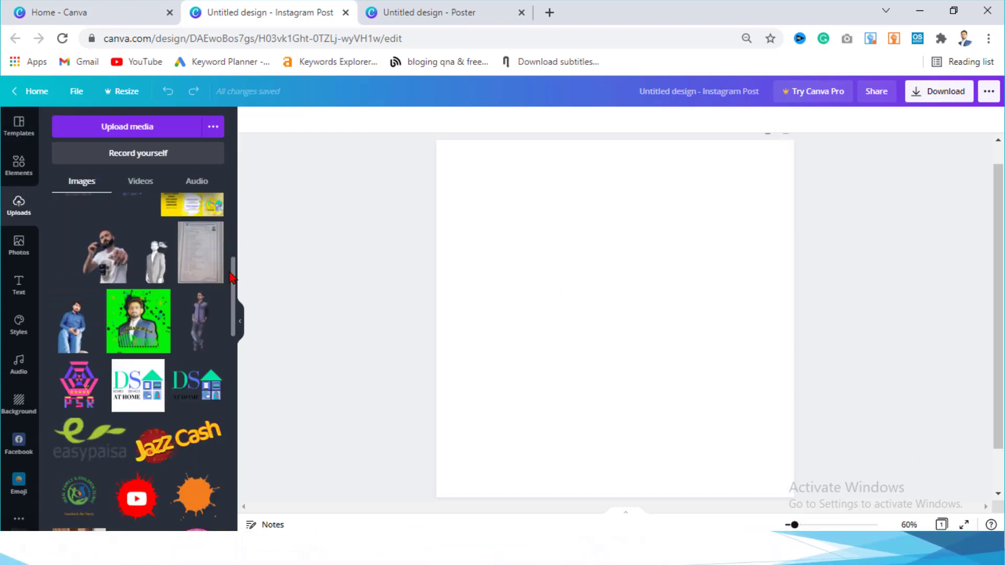
left_click(76, 487)
left_click_drag(615, 214, 618, 225)
left_click_drag(684, 323, 668, 323)
left_click_drag(544, 335, 641, 494)
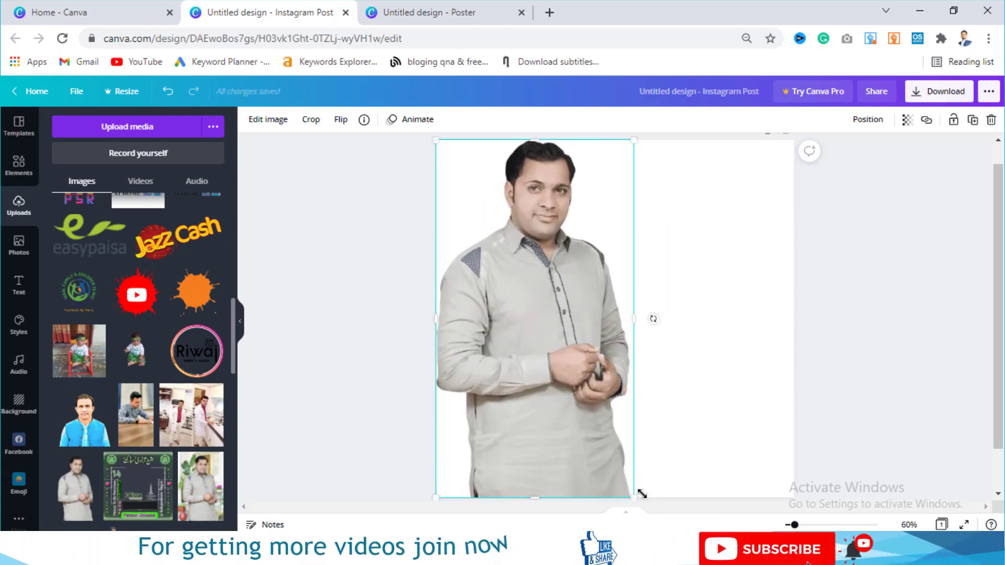
left_click_drag(585, 253, 553, 263)
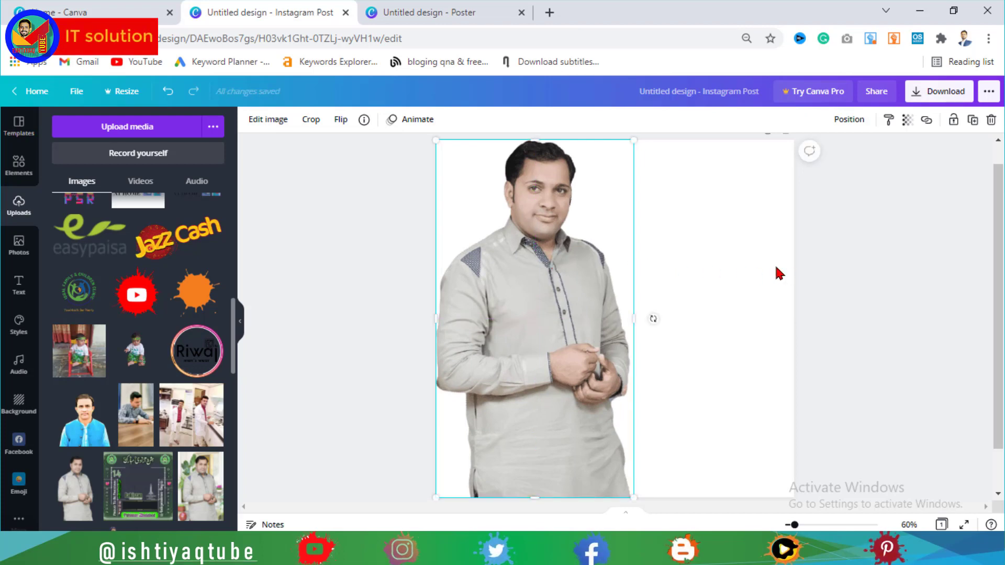
Apply the Pixel effect from the Pixelate effects to the upper copy of the portrait.
left_click(270, 122)
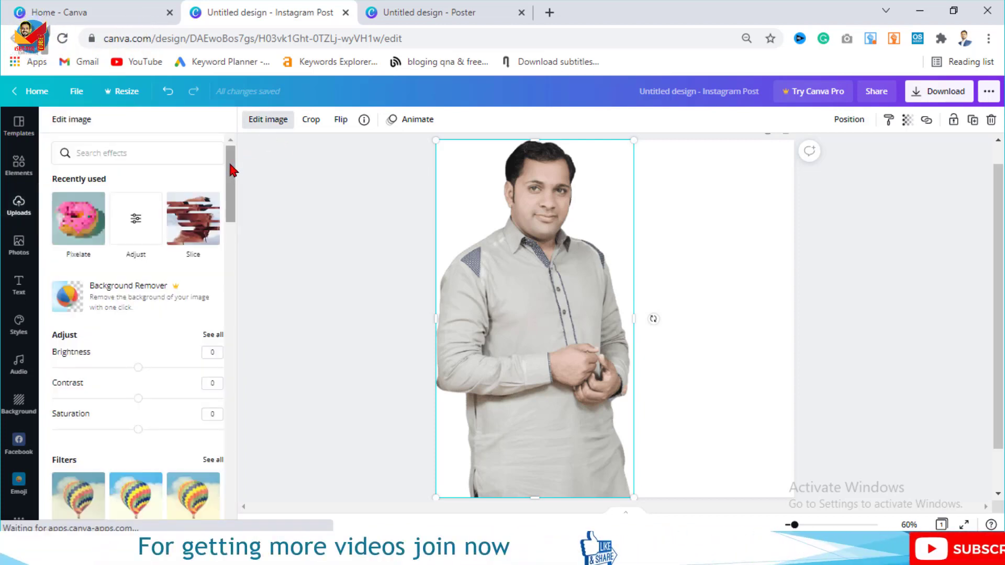
left_click_drag(232, 170, 229, 403)
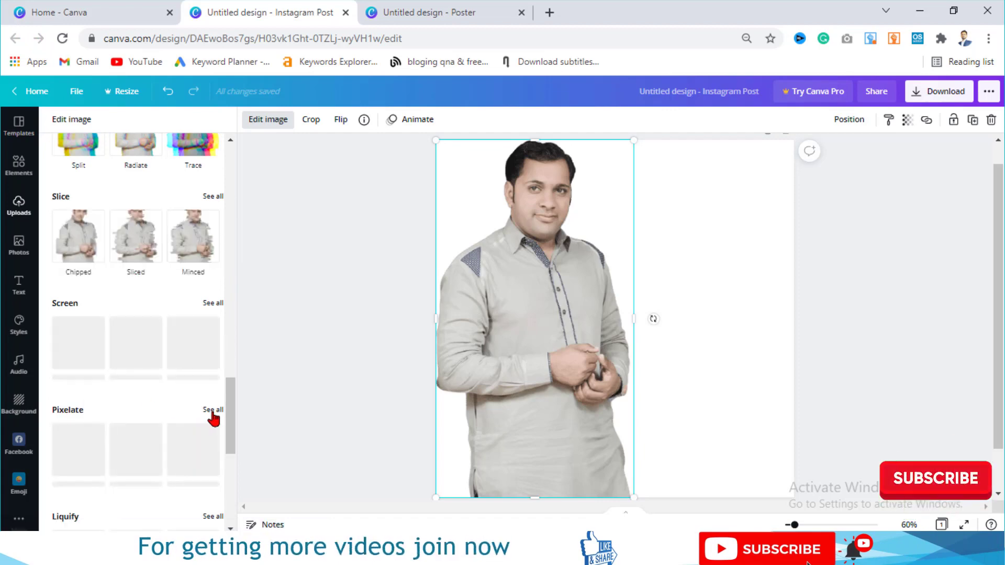
left_click(212, 410)
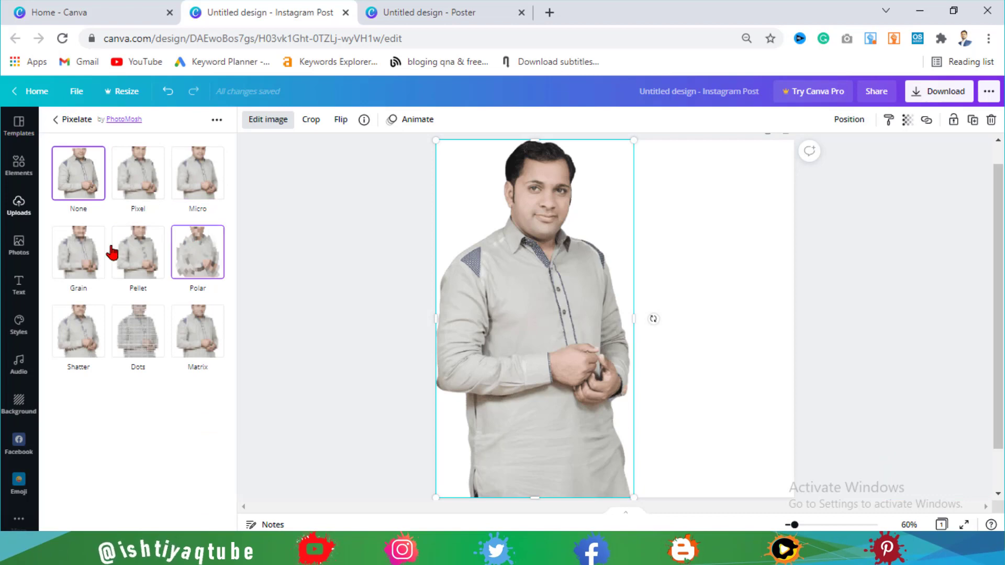
left_click(141, 183)
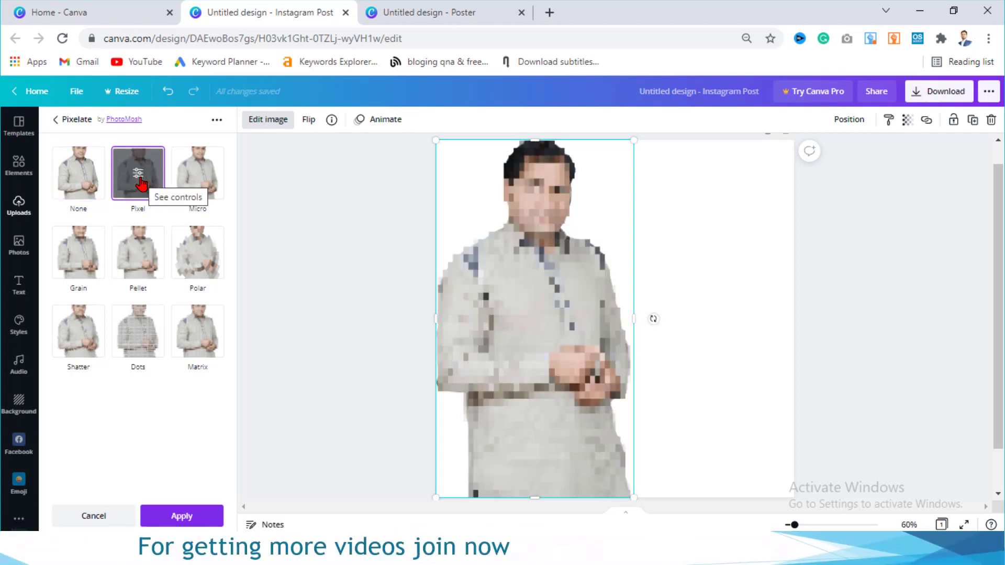
Set the Pixel effect's vertical pixels to 200 and its horizontal pixels to 3.
left_click(140, 178)
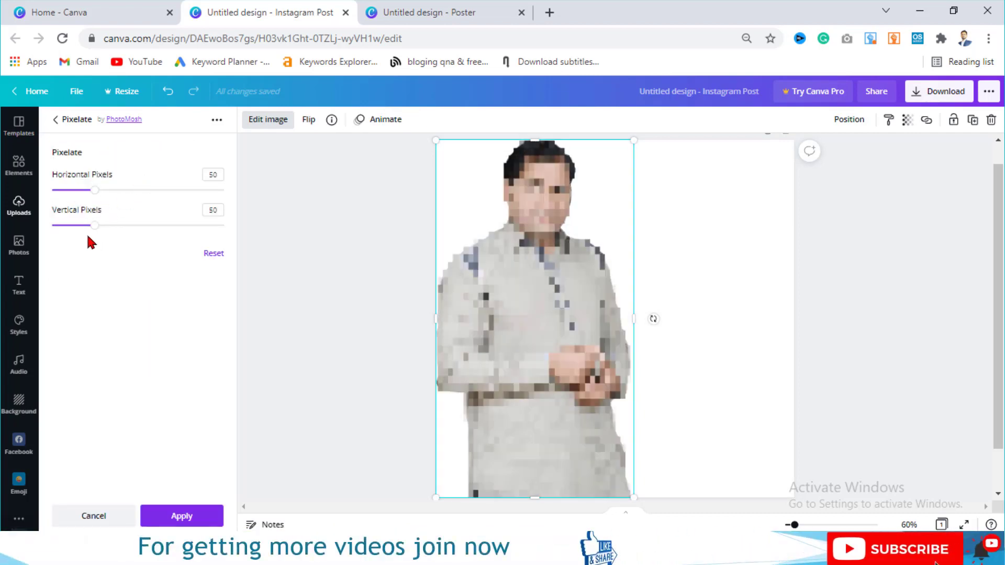
left_click_drag(96, 228, 257, 247)
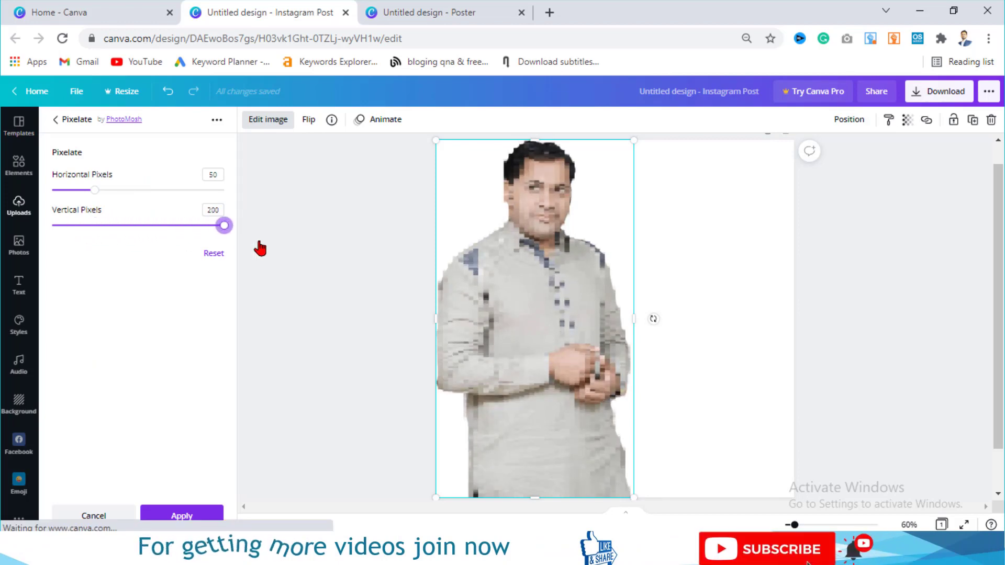
left_click_drag(91, 192, 54, 195)
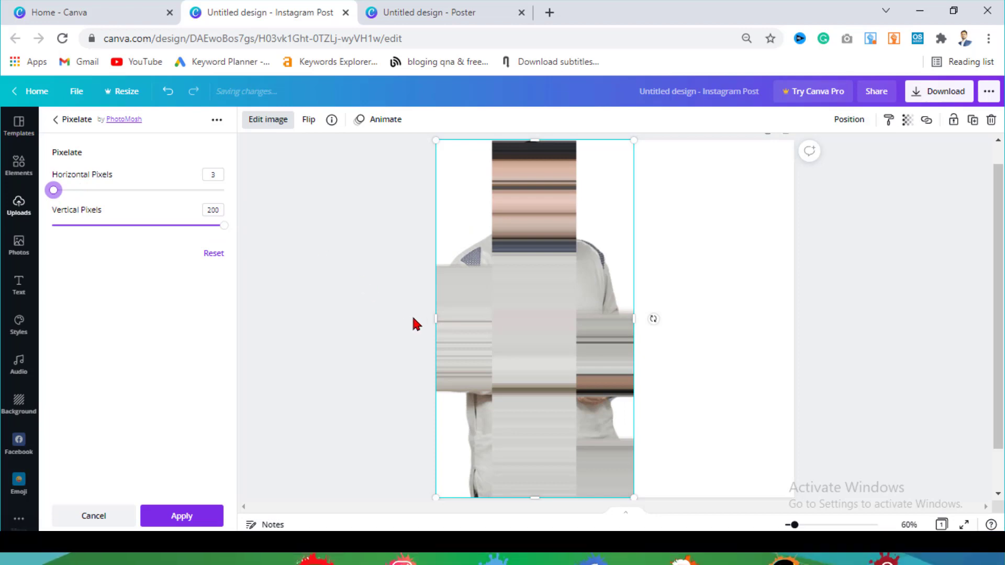
Crop both sides of the pixelated copy to its middle strip and move the strip over the portrait's right half.
left_click_drag(436, 318, 493, 329)
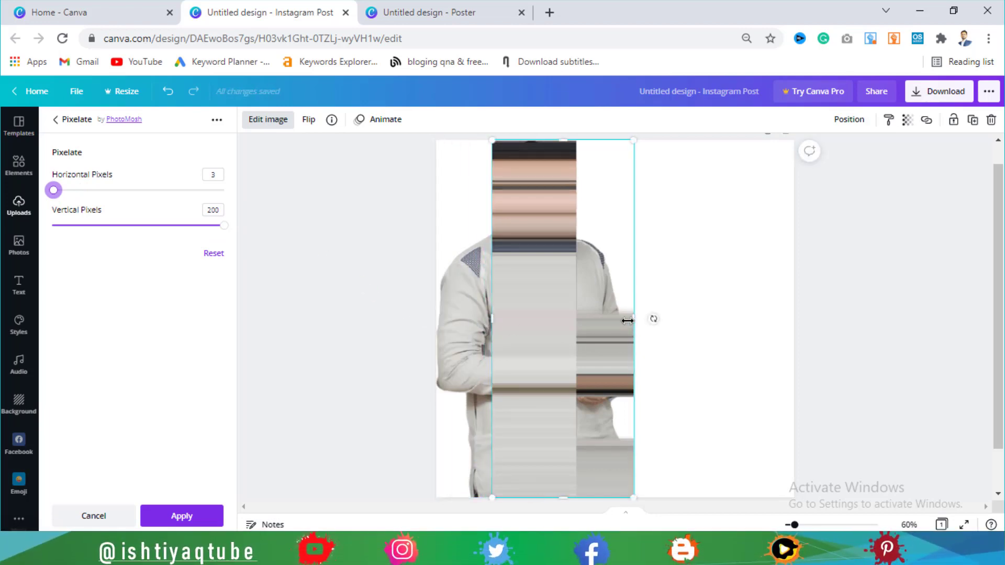
left_click_drag(627, 320, 574, 320)
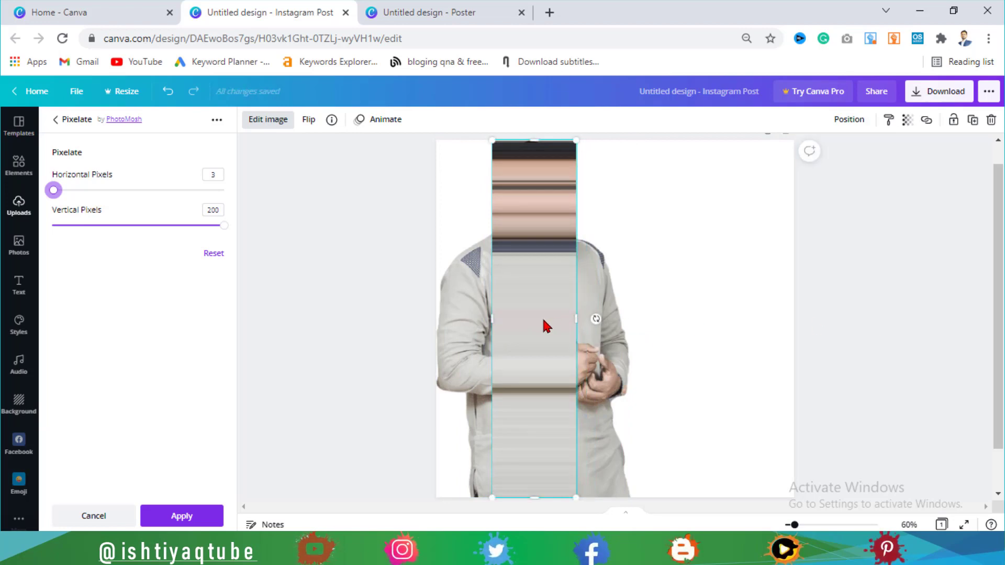
left_click_drag(545, 321, 605, 323)
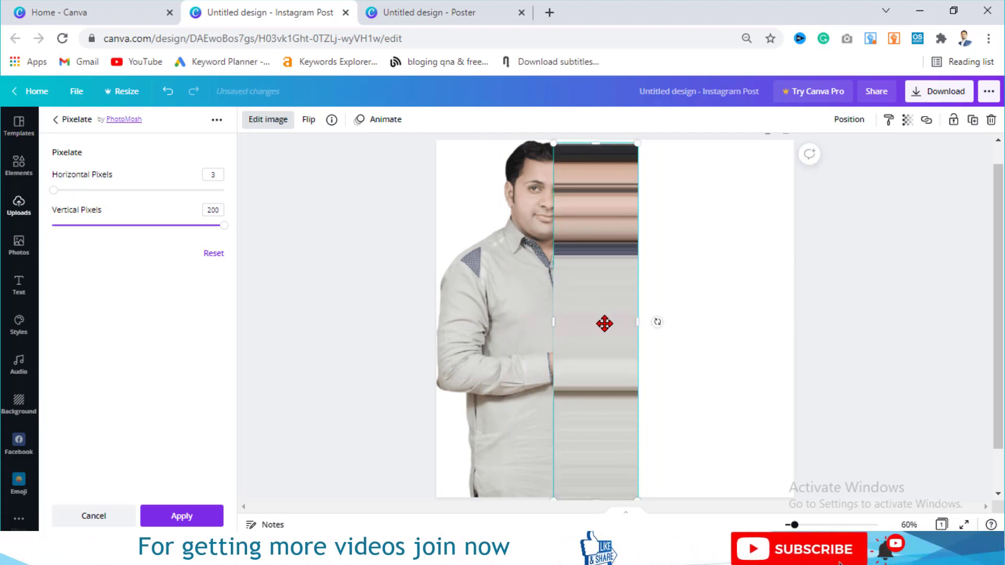
left_click(857, 339)
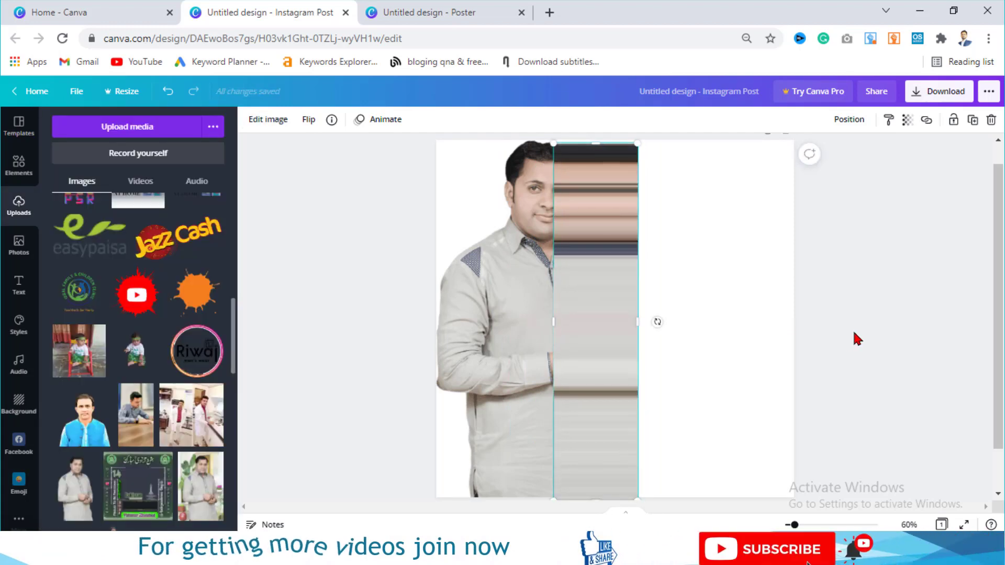
left_click(857, 339)
Send the pixelated strip backward so that it sits behind the original portrait.
left_click(598, 277)
left_click(858, 120)
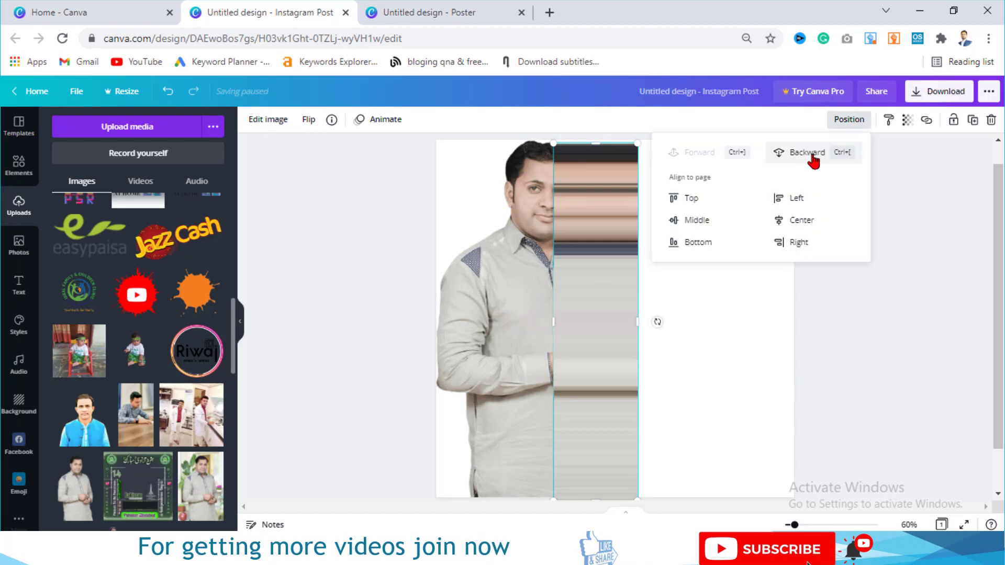
left_click(812, 157)
Crop the lower part of the portrait to just above the hands and shorten the pixelated strip to the same lower edge.
left_click(610, 439)
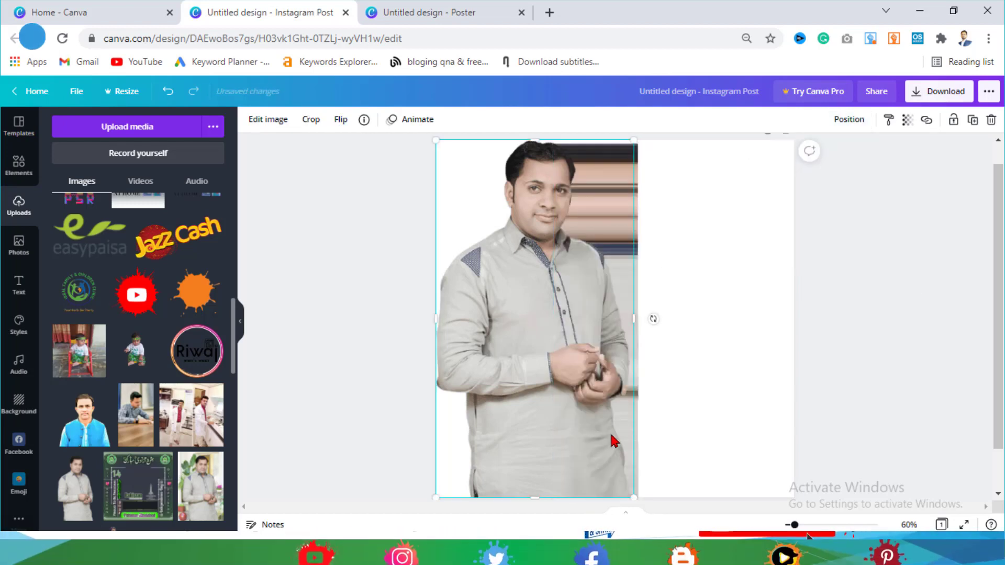
left_click_drag(533, 497, 528, 347)
left_click(597, 418)
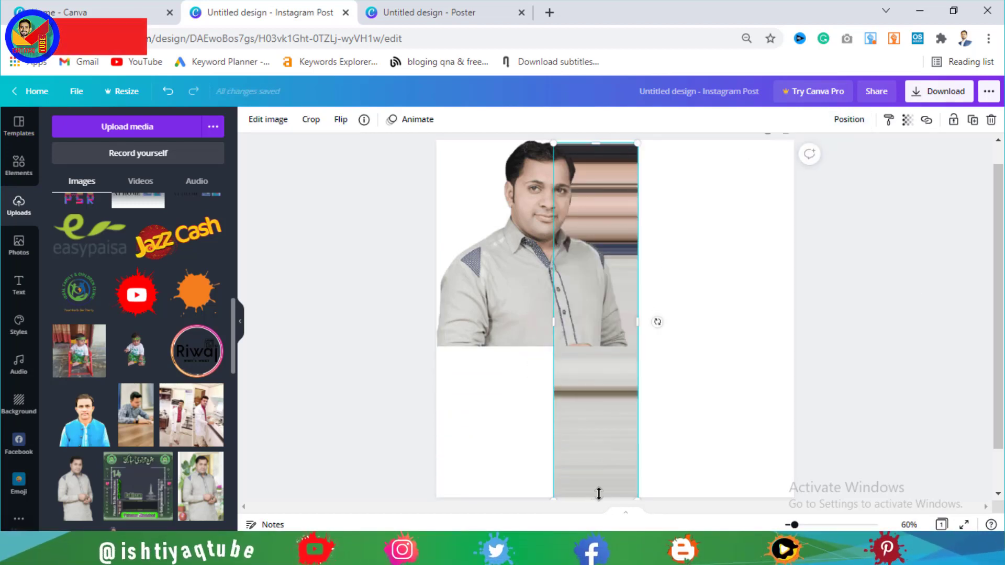
left_click_drag(596, 496, 591, 341)
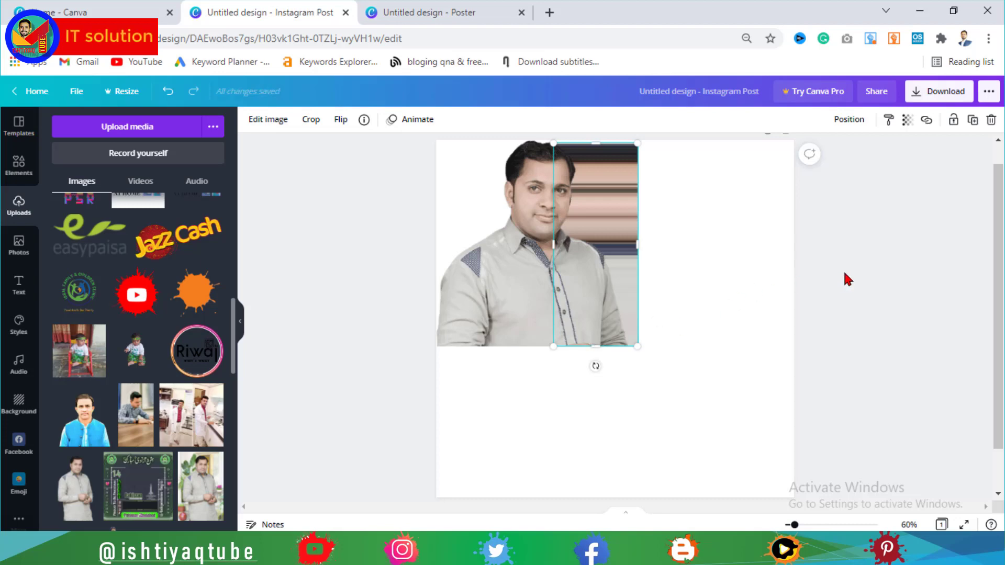
Group the portrait with the pixelated strip, enlarge the group to fill the page, and rotate it to -8°.
left_click_drag(639, 295, 482, 327)
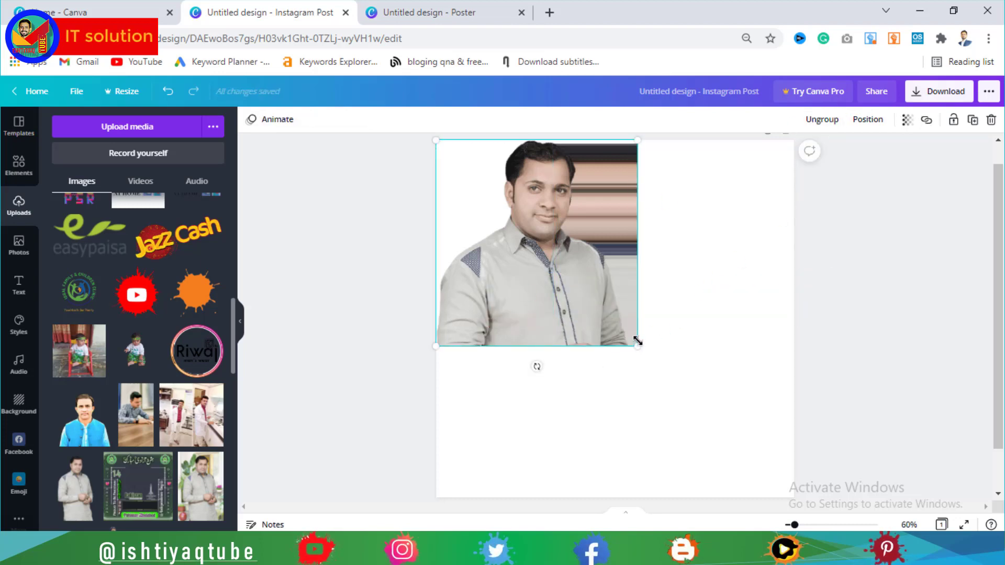
left_click_drag(637, 340, 792, 508)
left_click_drag(813, 322, 818, 293)
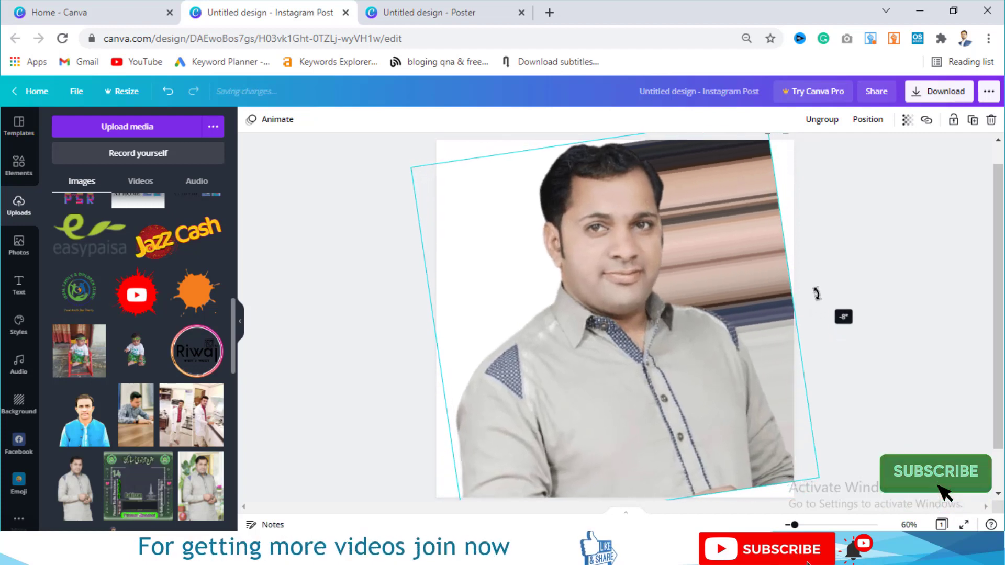
Enlarge the tilted group further and reposition it so that its edges extend beyond the page's sides and lower edge.
left_click_drag(815, 481, 858, 510)
left_click_drag(623, 413, 623, 420)
left_click_drag(1000, 365, 999, 407)
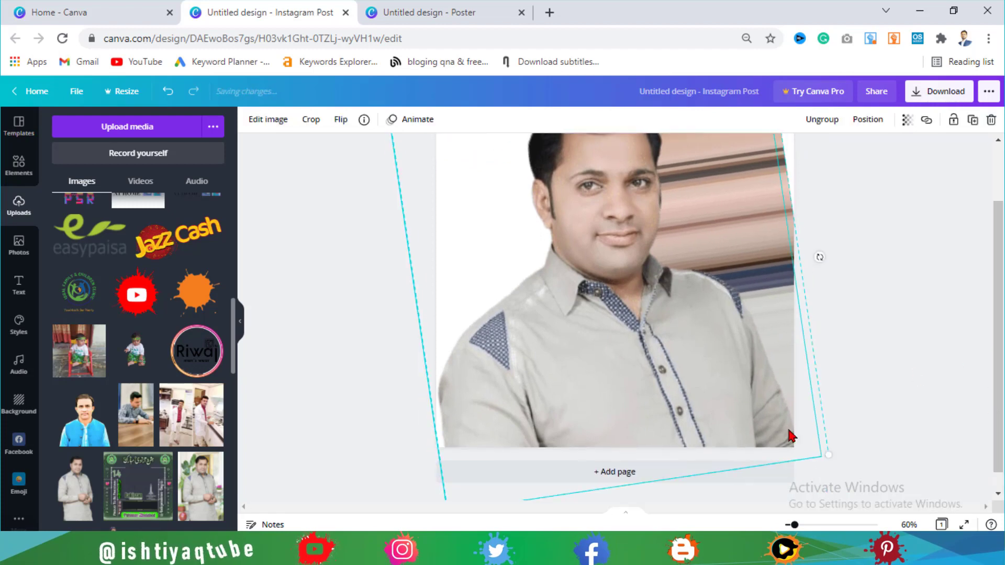
left_click_drag(822, 456, 857, 478)
left_click_drag(998, 417, 1003, 369)
key("Escape")
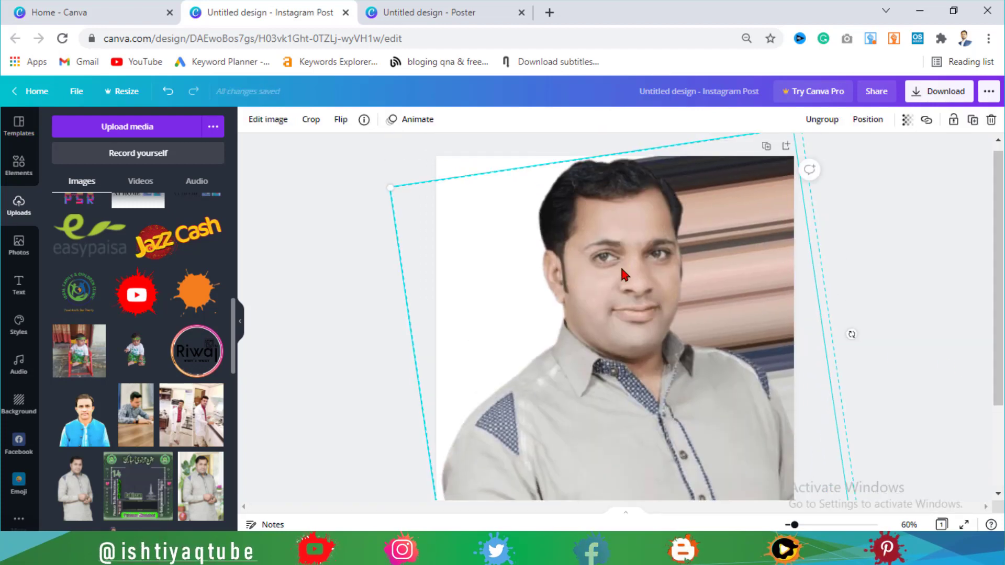
Set the page background to the dark brown photo colour #332d2b.
left_click(470, 158)
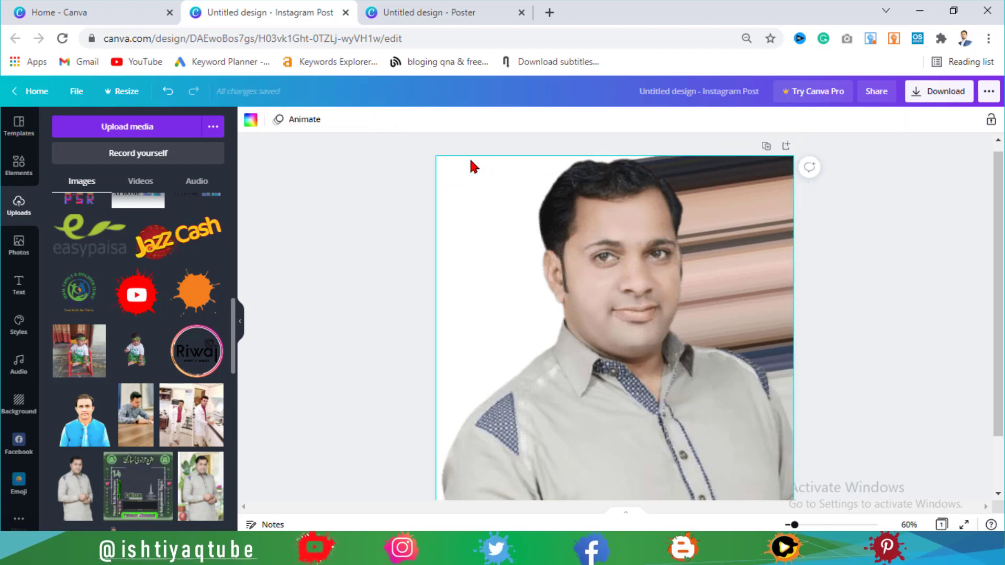
left_click(253, 121)
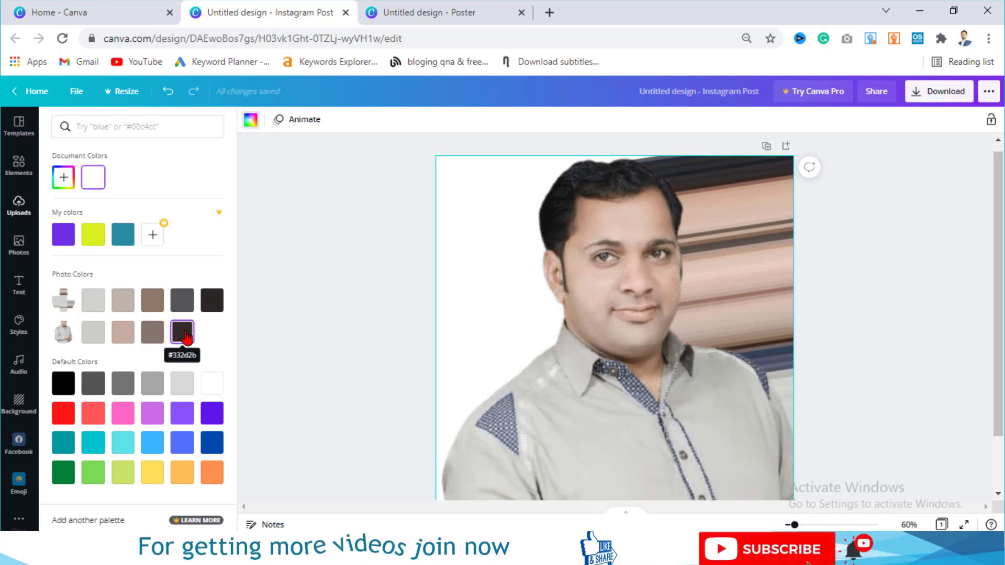
left_click(183, 332)
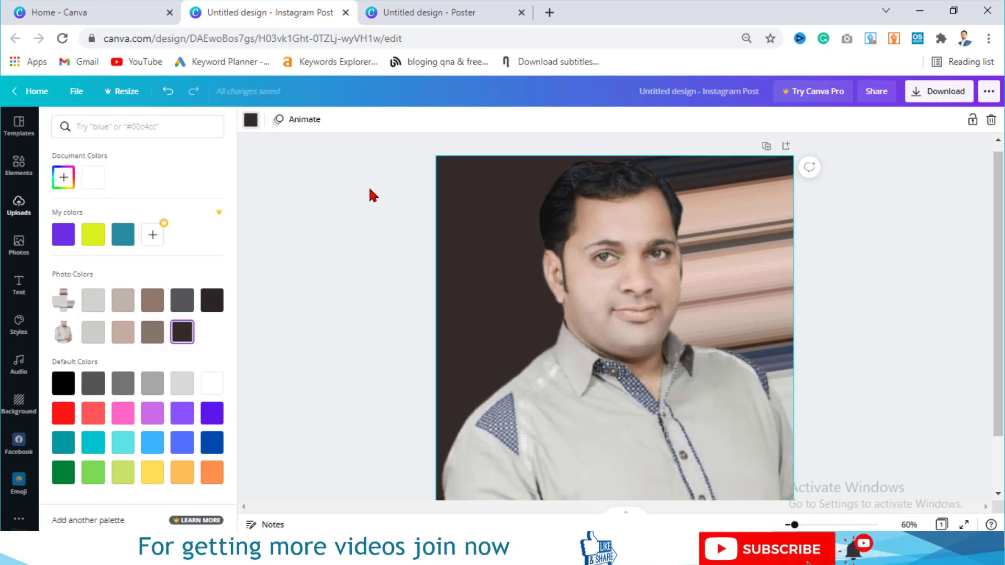
Download the finished Instagram post as a PNG file.
scroll(999, 231, "down", 1)
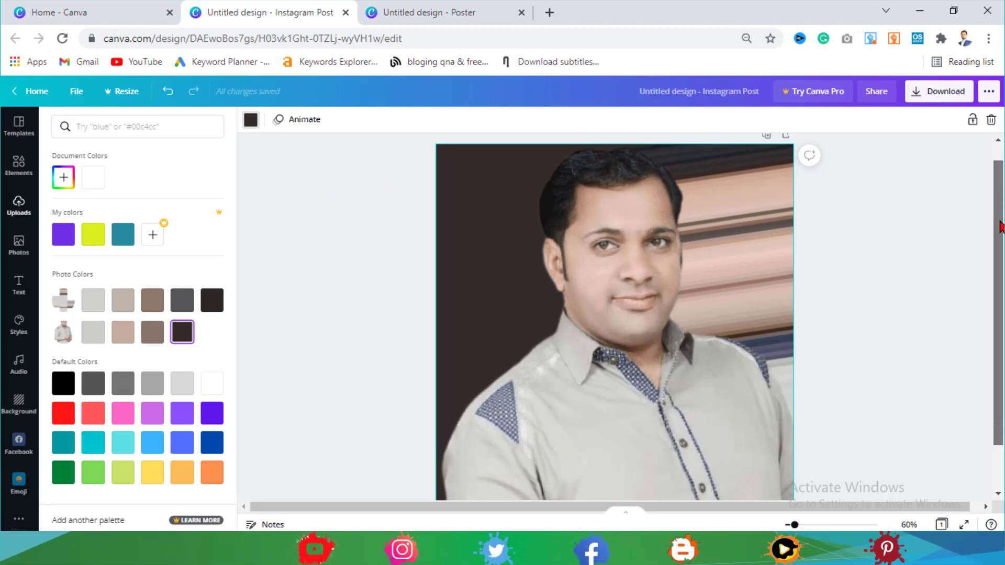
key("Escape")
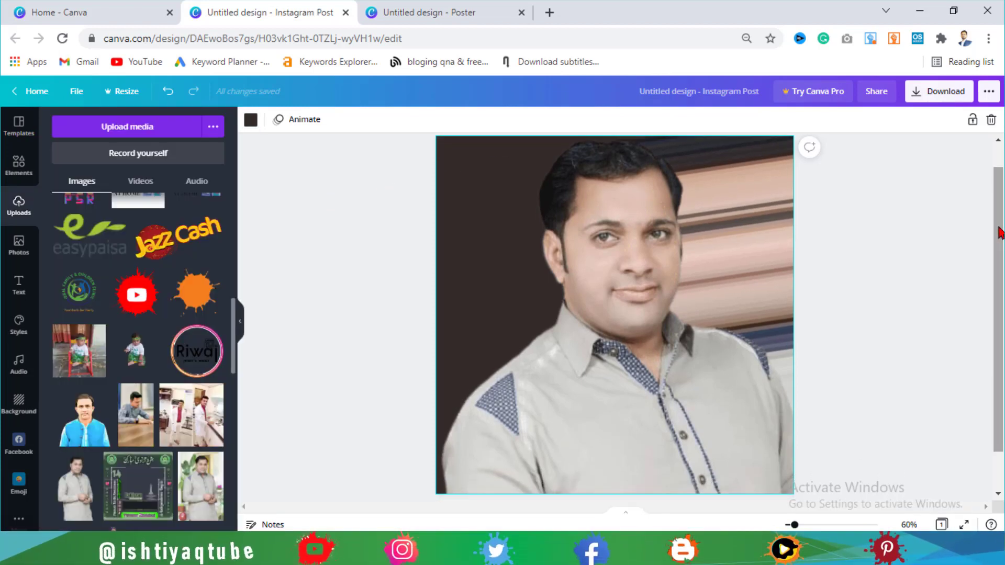
left_click(927, 96)
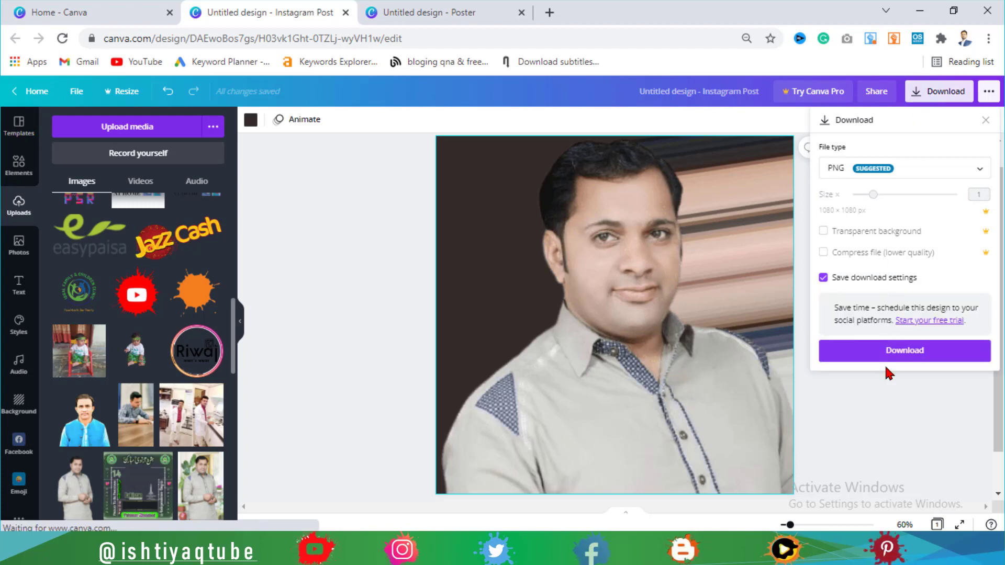
left_click(912, 354)
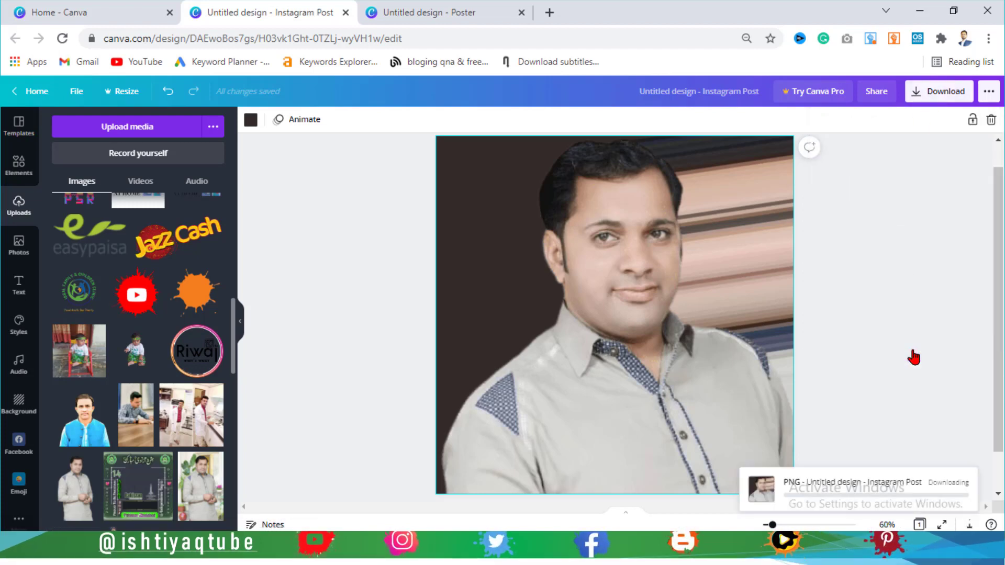